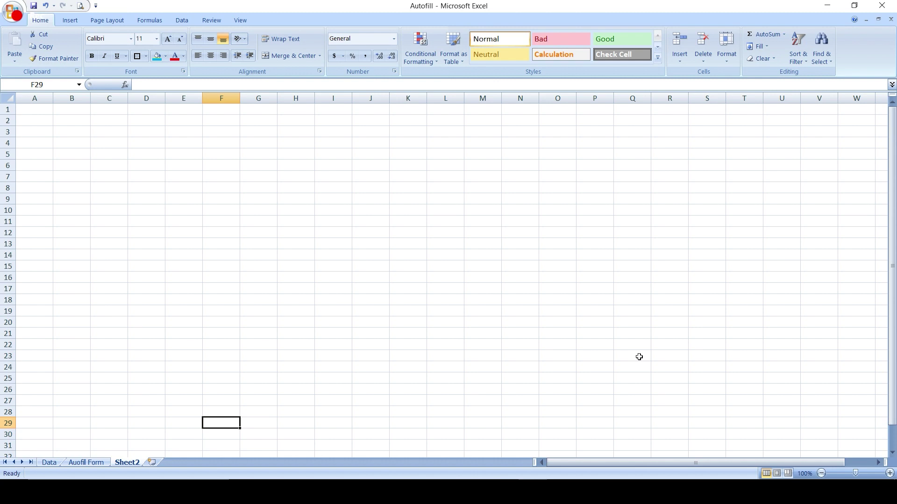
- Switch from the empty Sheet2 to the Data sheet of employee records
key(ctrl+Page_Up)
key(ctrl+Page_Up)
scroll(228, 314, up, 6)
scroll(228, 314, up, 4)
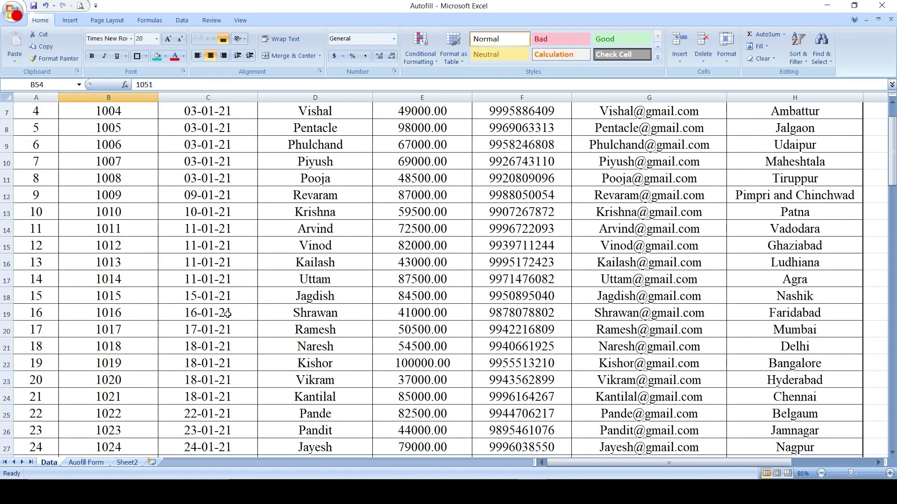
scroll(227, 314, up, 2)
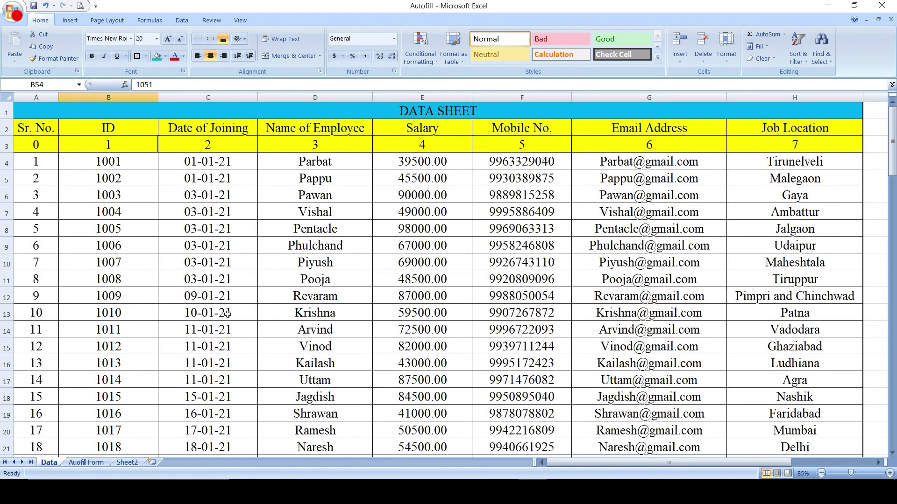
click(132, 132)
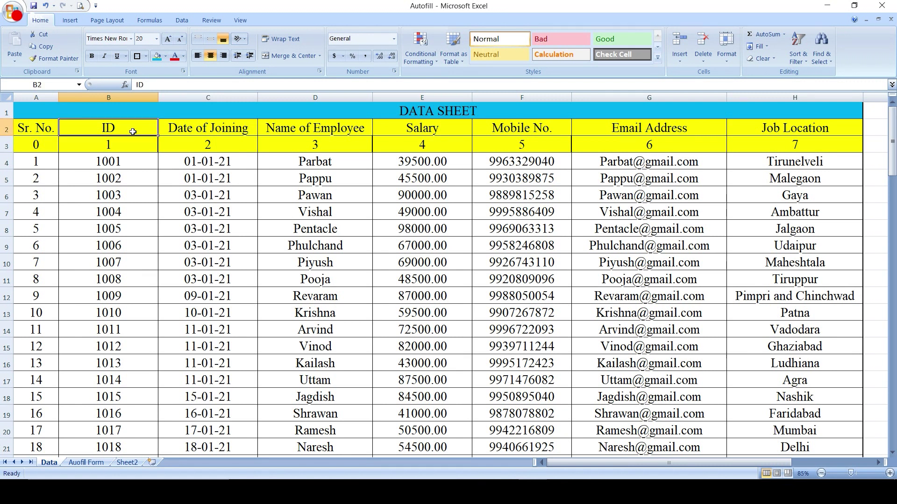
click(213, 129)
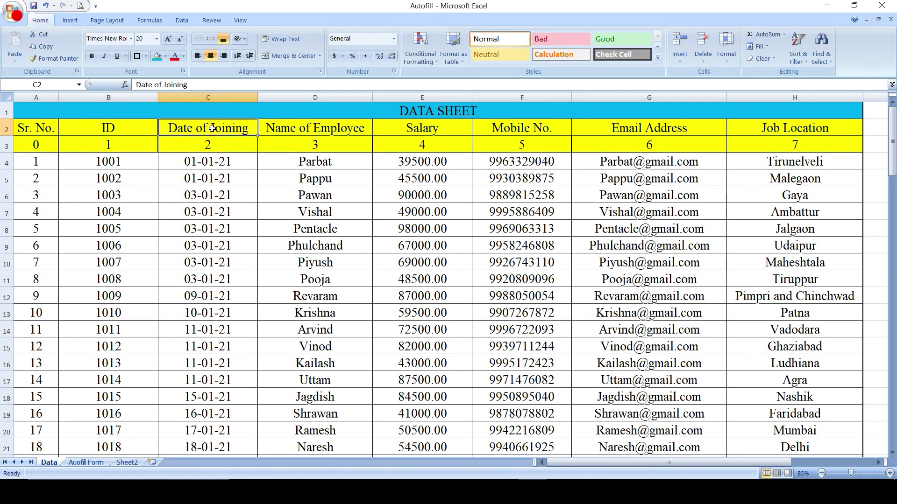
click(300, 127)
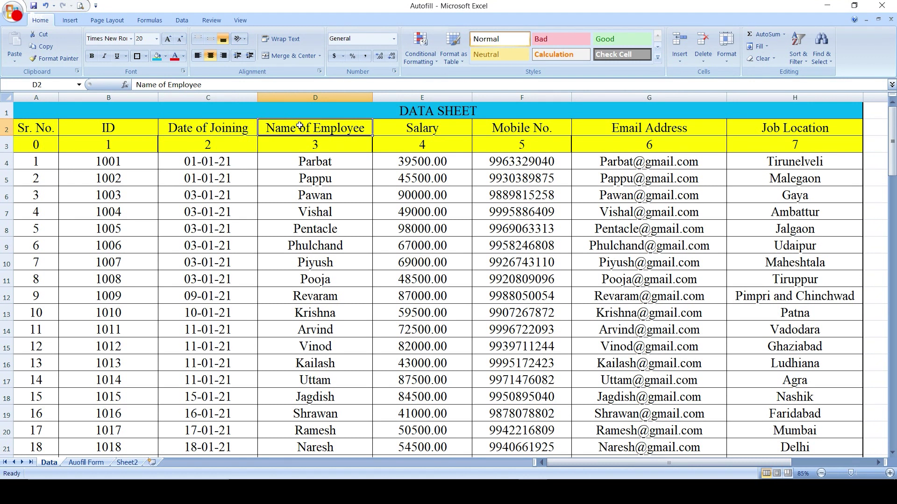
click(409, 133)
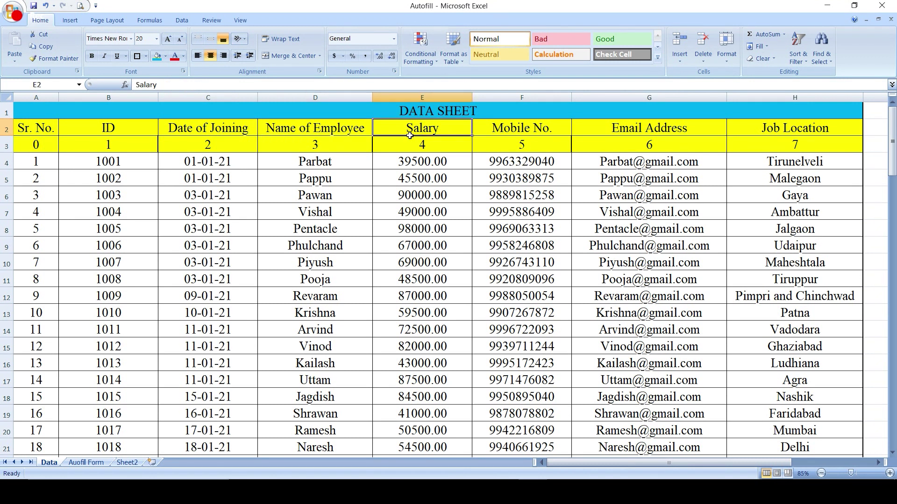
click(485, 130)
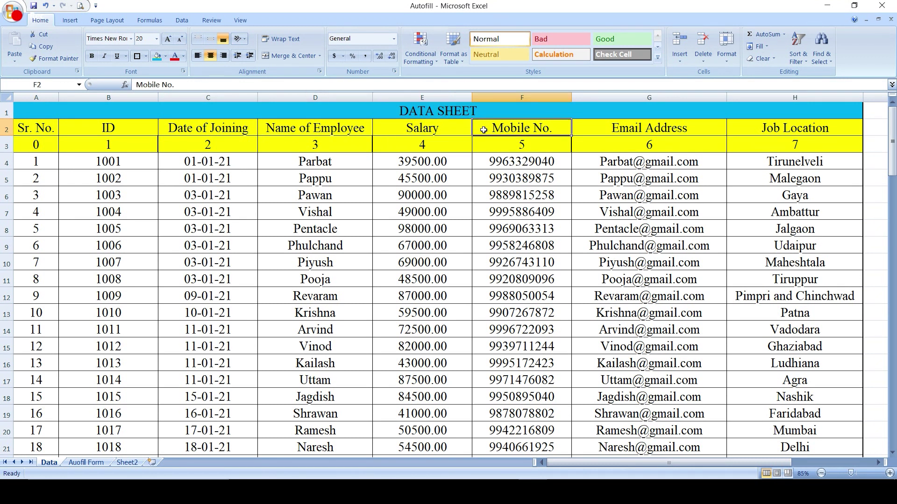
click(622, 131)
click(836, 134)
scroll(725, 291, down, 3)
scroll(725, 291, down, 3)
scroll(724, 290, down, 5)
scroll(725, 291, down, 1)
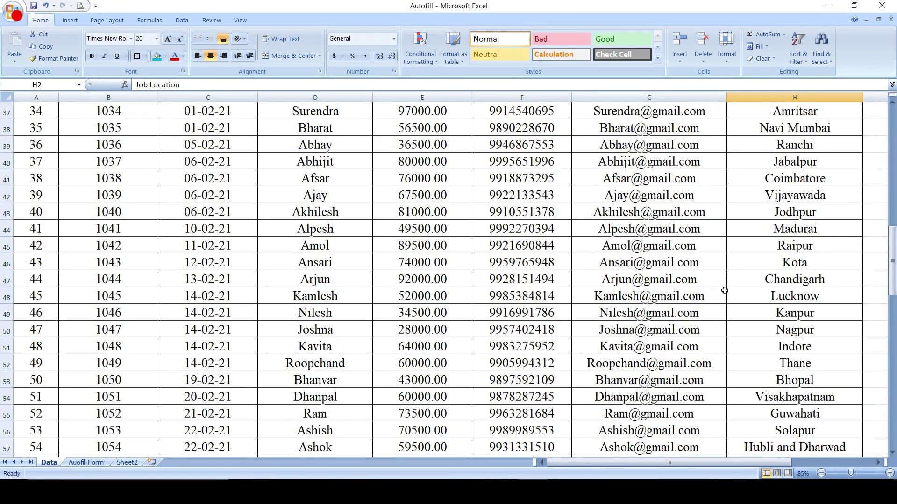
scroll(725, 291, down, 4)
scroll(725, 290, down, 3)
scroll(660, 281, down, 1)
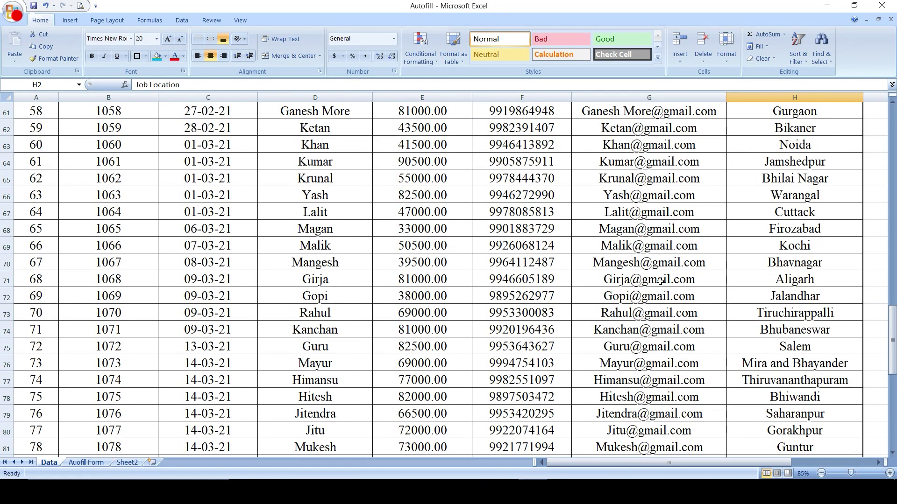
scroll(660, 281, down, 1)
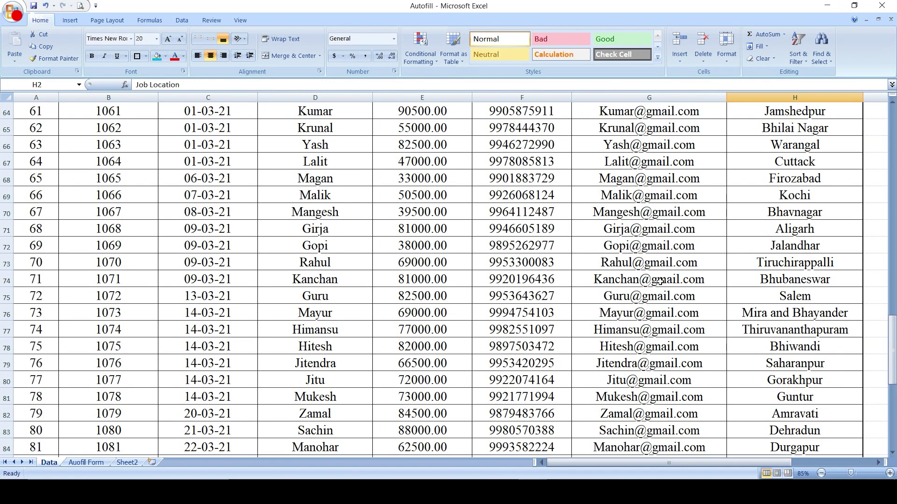
click(95, 462)
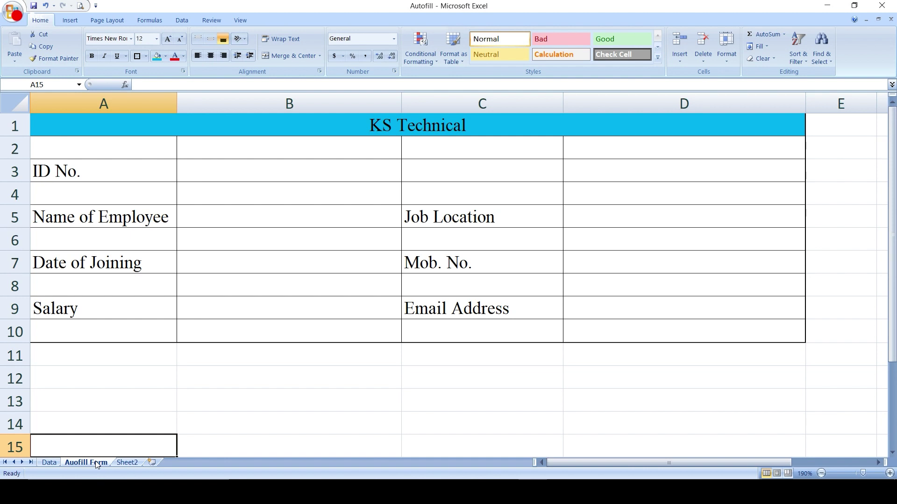
- Point out the form's ID No., Name of Employee and Job Location labels, and select ID cell B3
scroll(422, 170, down, 1)
scroll(417, 164, up, 1)
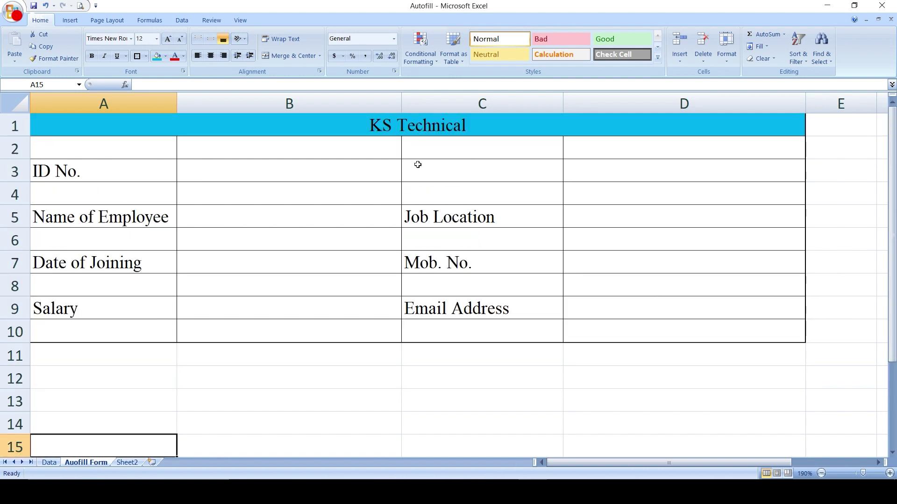
click(132, 175)
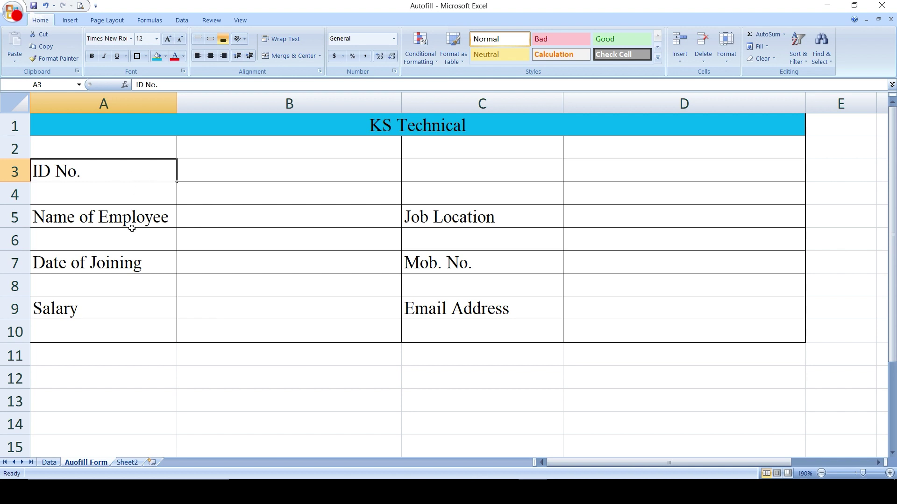
click(132, 218)
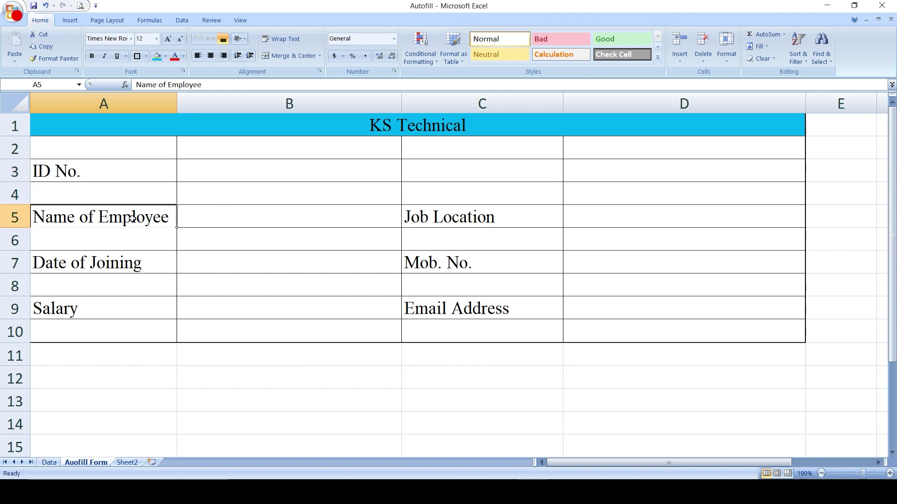
click(408, 217)
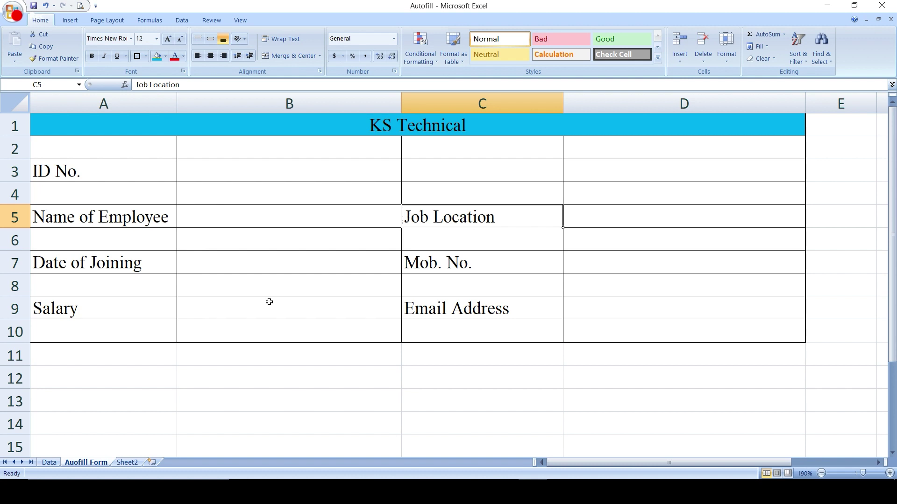
click(282, 168)
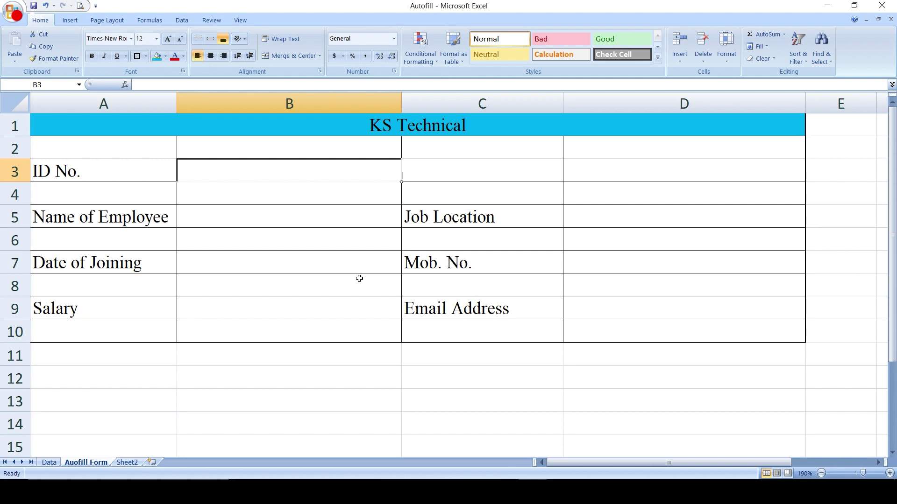
click(49, 462)
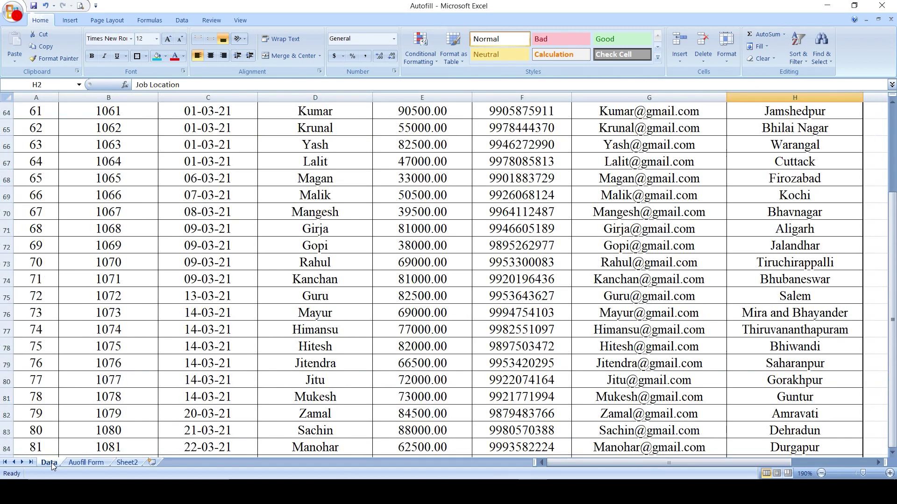
- Scroll through the Data sheet's employee records, then return to the Auofill Form sheet
scroll(175, 392, down, 1)
scroll(175, 392, down, 4)
scroll(174, 392, down, 3)
scroll(175, 392, down, 3)
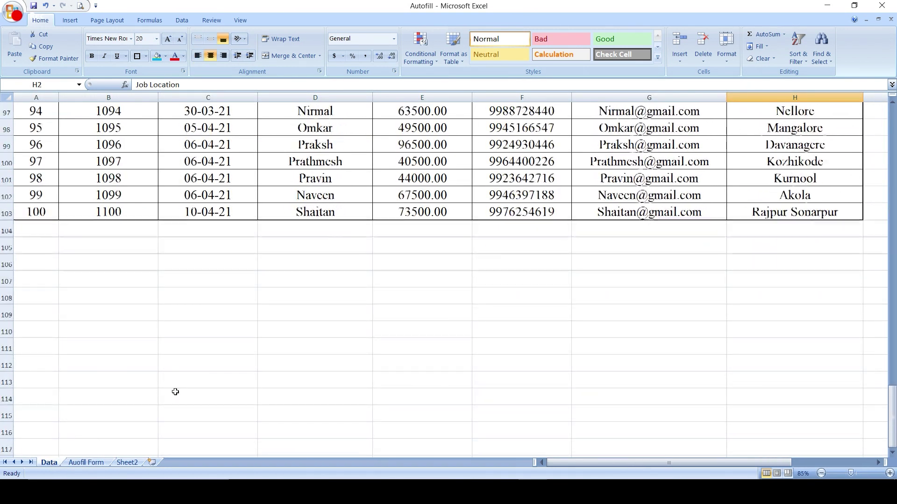
scroll(176, 391, up, 3)
scroll(175, 391, up, 8)
scroll(176, 391, up, 5)
scroll(175, 390, up, 4)
click(86, 462)
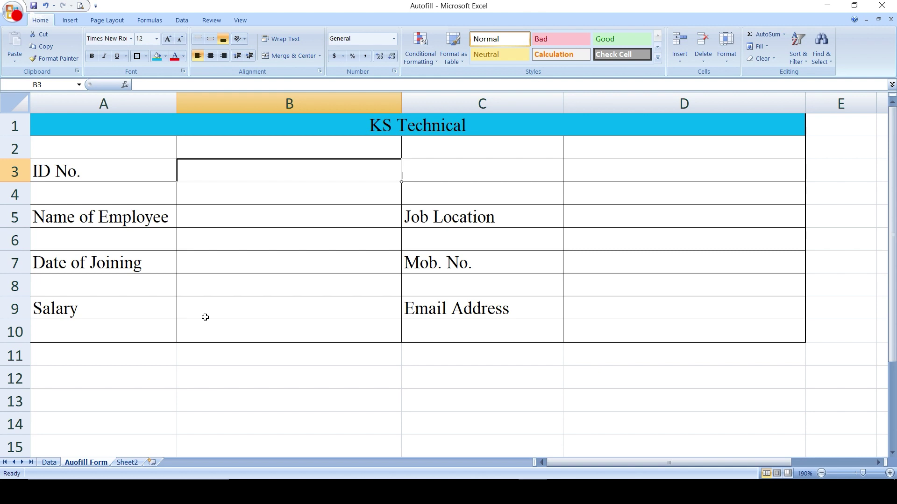
- Locate employee ID 1060 in cell B63 of the Data sheet, then return to the form
key(ctrl+Page_Up)
scroll(145, 386, down, 1)
scroll(145, 386, down, 2)
scroll(145, 386, down, 1)
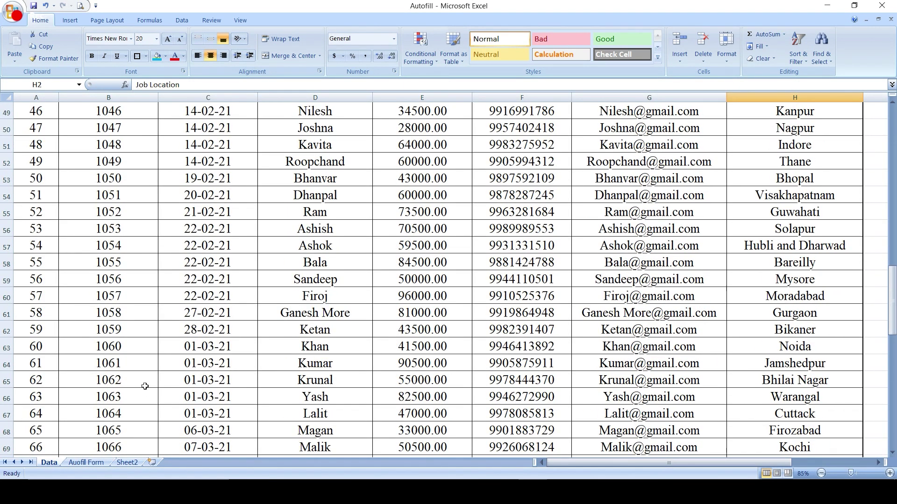
click(129, 349)
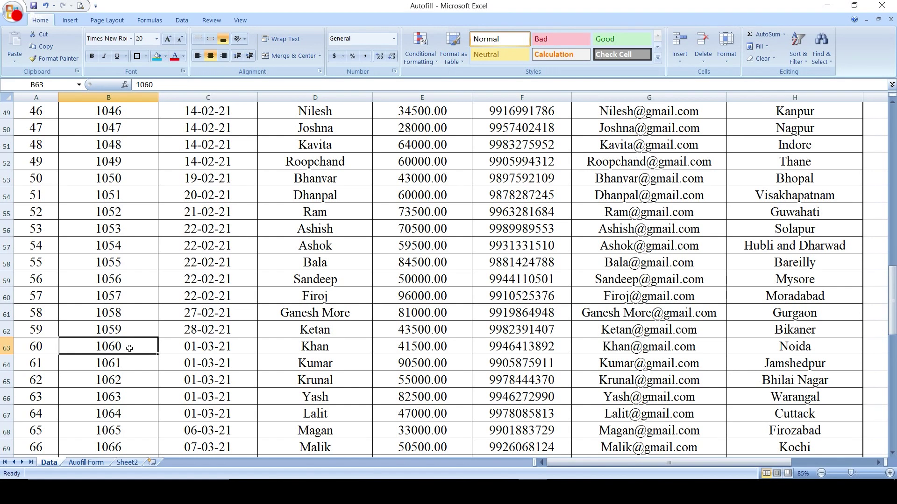
scroll(140, 350, up, 1)
scroll(159, 354, up, 4)
scroll(182, 358, up, 5)
scroll(197, 361, up, 2)
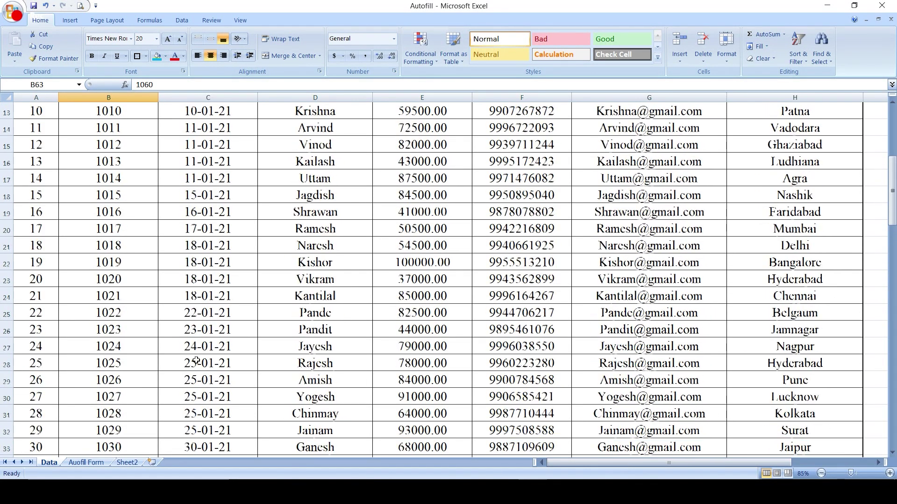
scroll(197, 361, up, 3)
scroll(187, 374, up, 1)
click(91, 465)
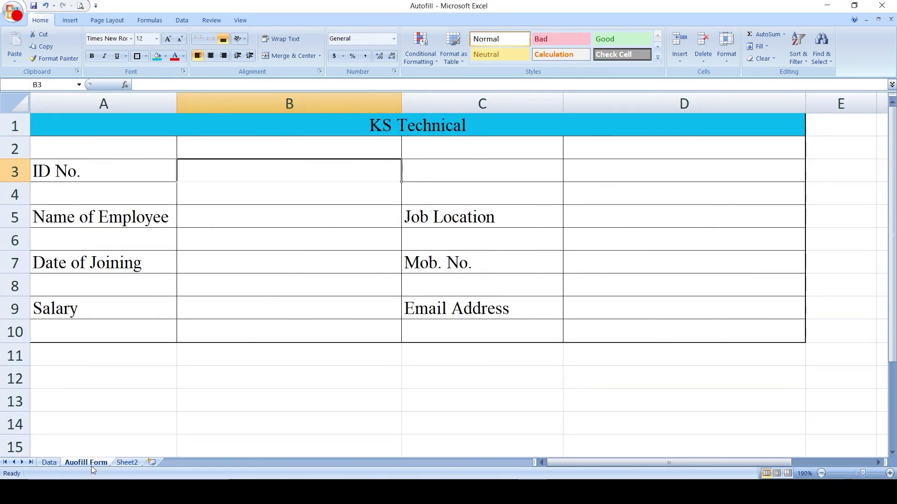
- Enter ID 1060 in cell B3 and move down to the name cell B5
text(1)
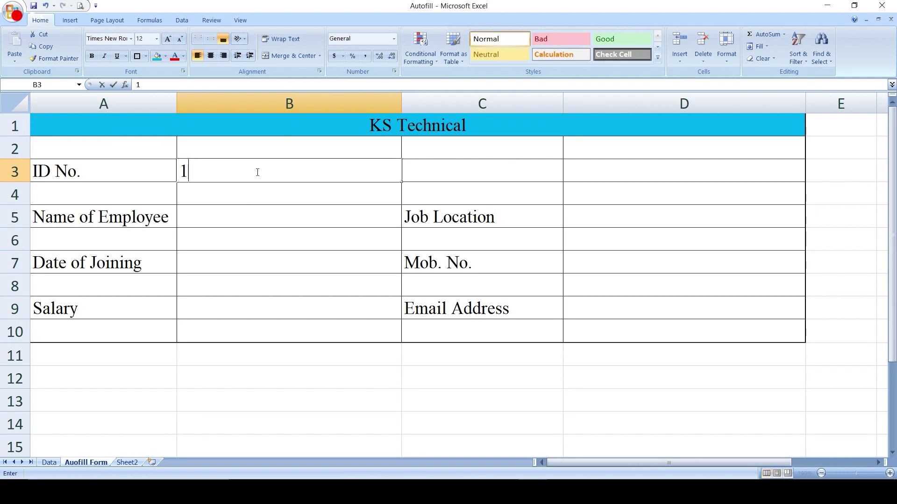
text(060)
key(Return)
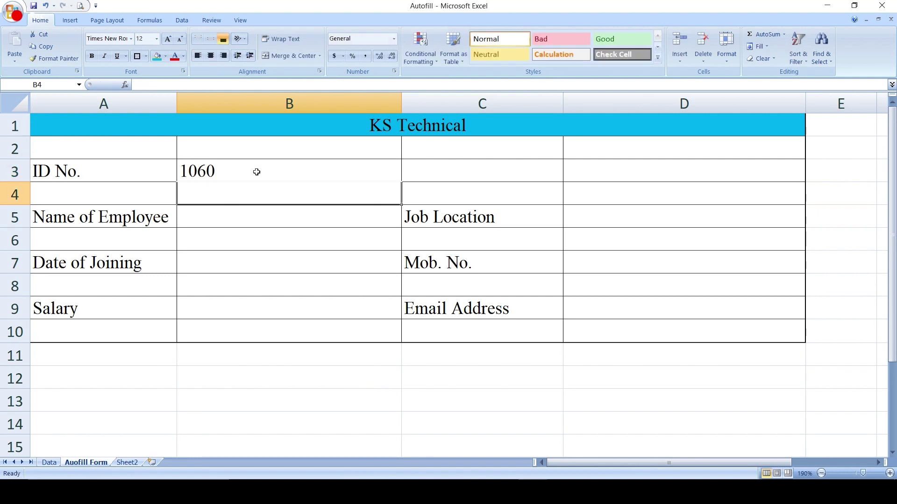
key(Down)
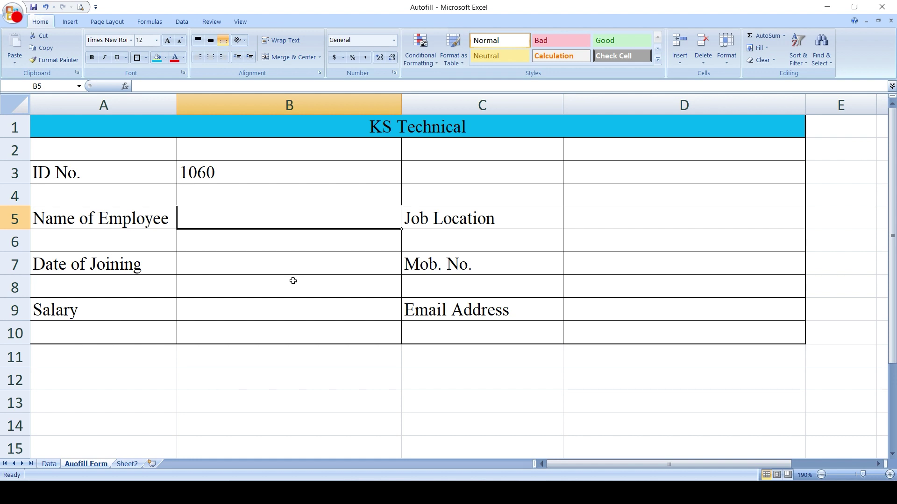
- Start the B5 formula as =VLOOKUP(B3, using the ID cell as the lookup value
text(=)
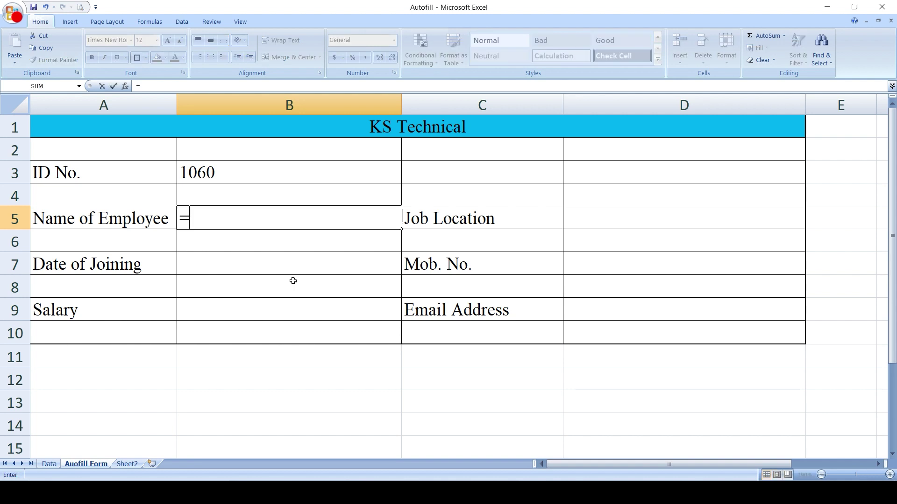
text(vl)
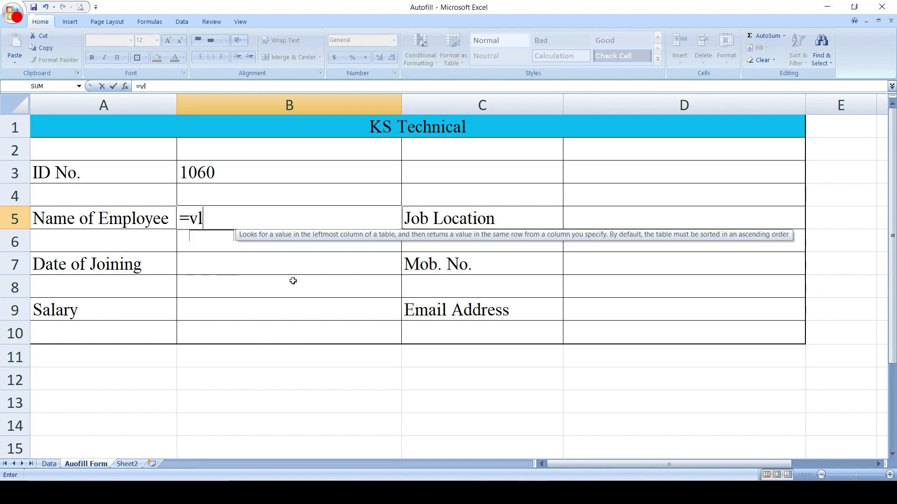
text(ook)
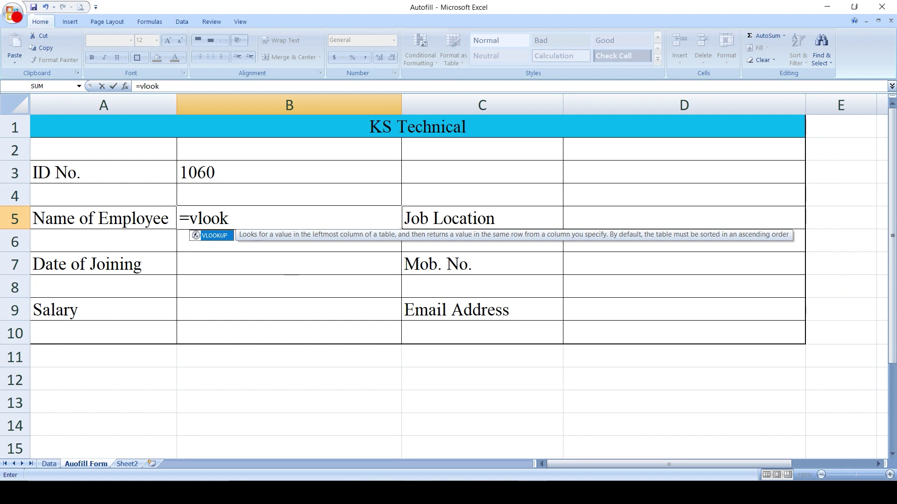
key(Tab)
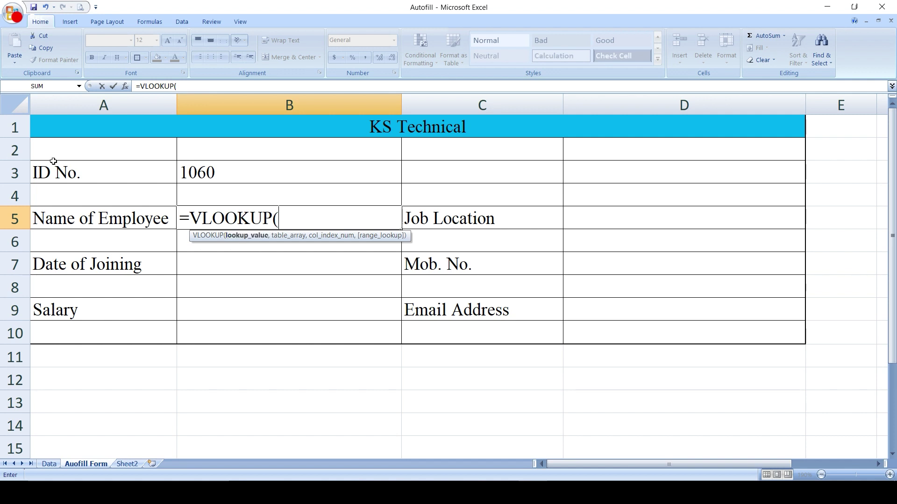
click(223, 174)
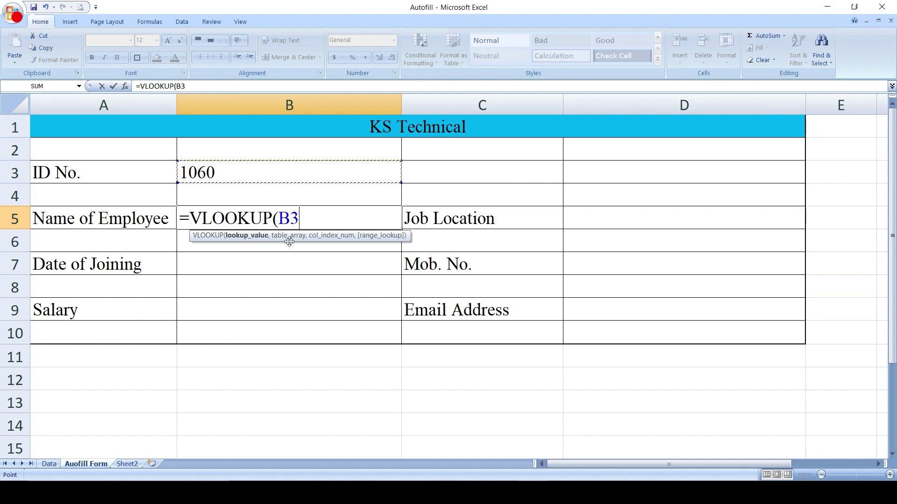
text(,)
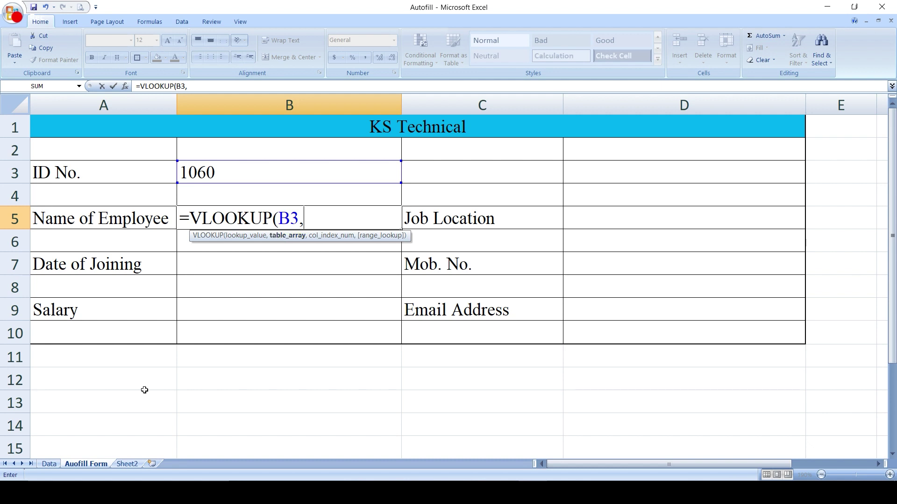
click(49, 464)
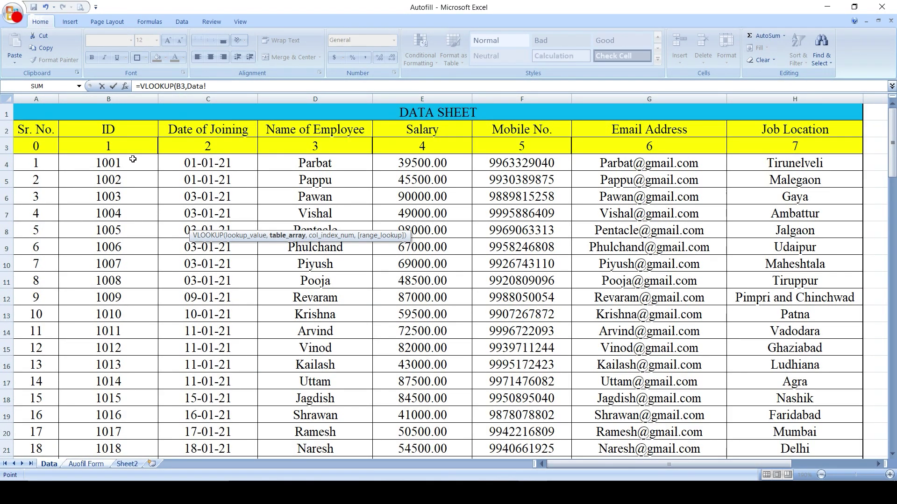
- Set the lookup table to the Data sheet range B4:H103 as an absolute reference
mouse_move(134, 161)
mouse_down()
mouse_move(729, 459)
mouse_move(863, 442)
mouse_up()
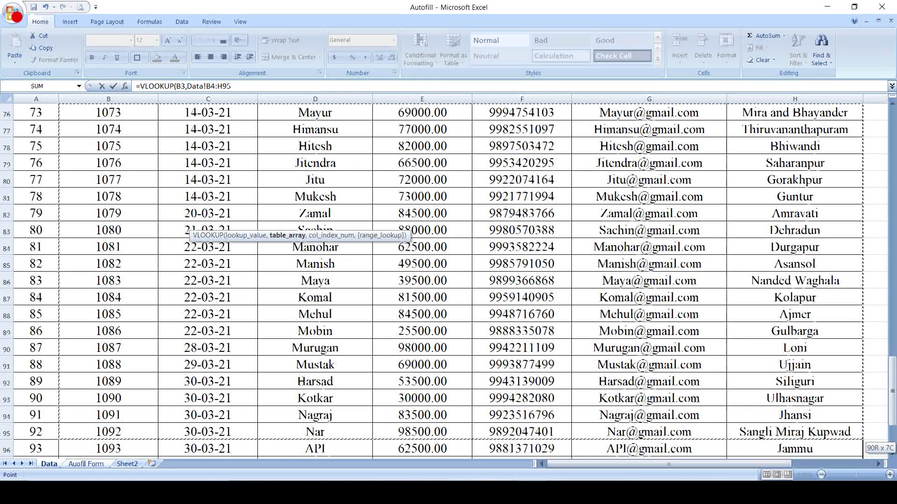
drag(863, 442, 769, 434)
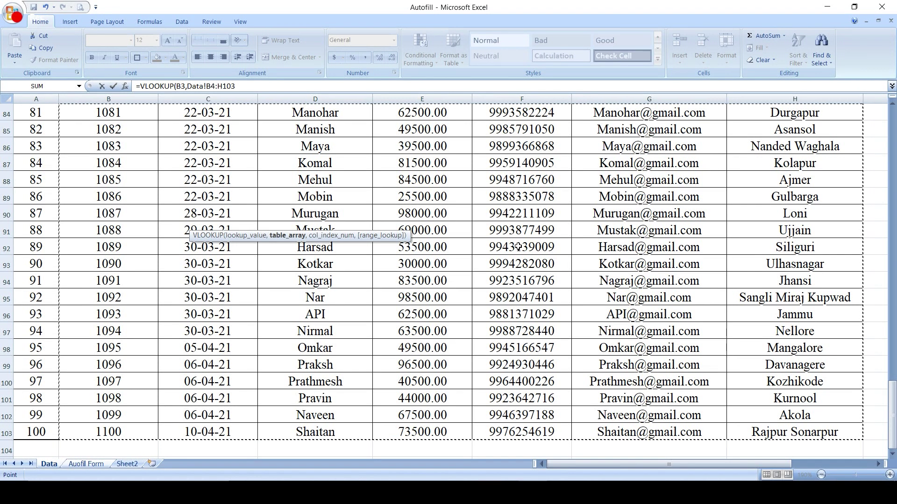
key(F4)
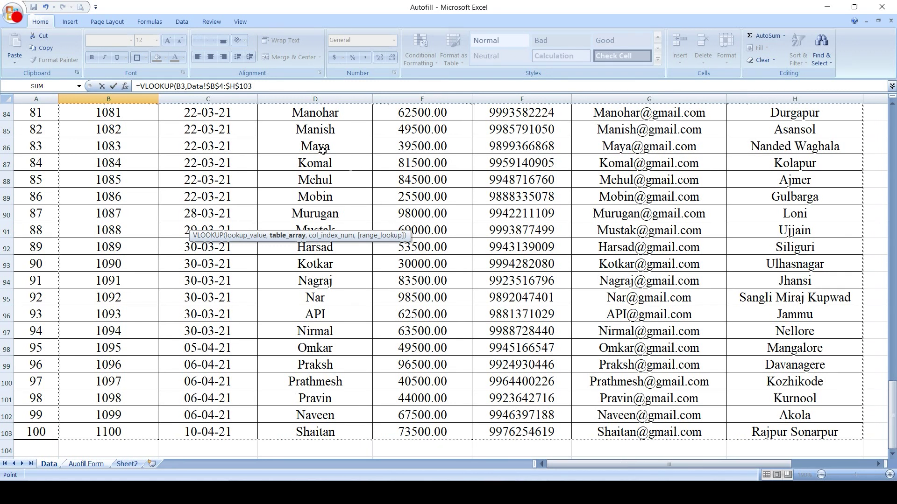
- Finish the formula with column index 3 and exact match 0, showing the employee name
click(268, 86)
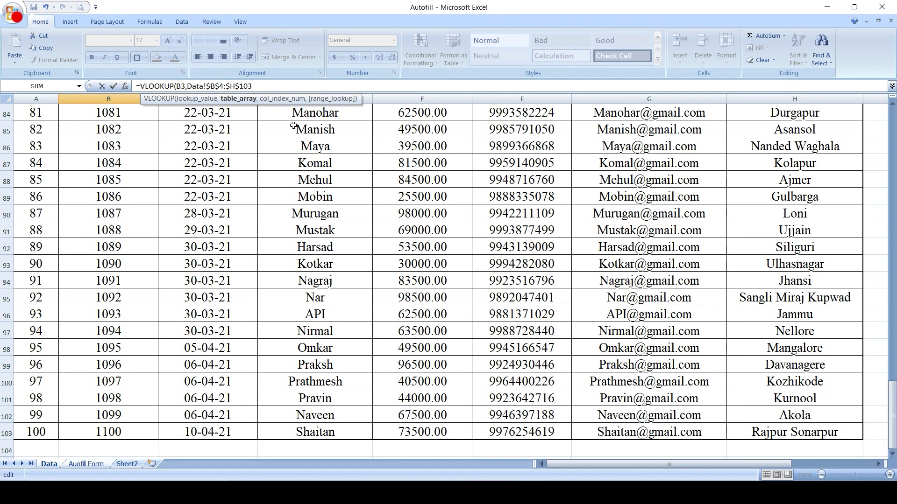
text(0)
scroll(450, 309, down, 4)
scroll(607, 346, down, 7)
scroll(738, 397, down, 2)
scroll(859, 432, down, 4)
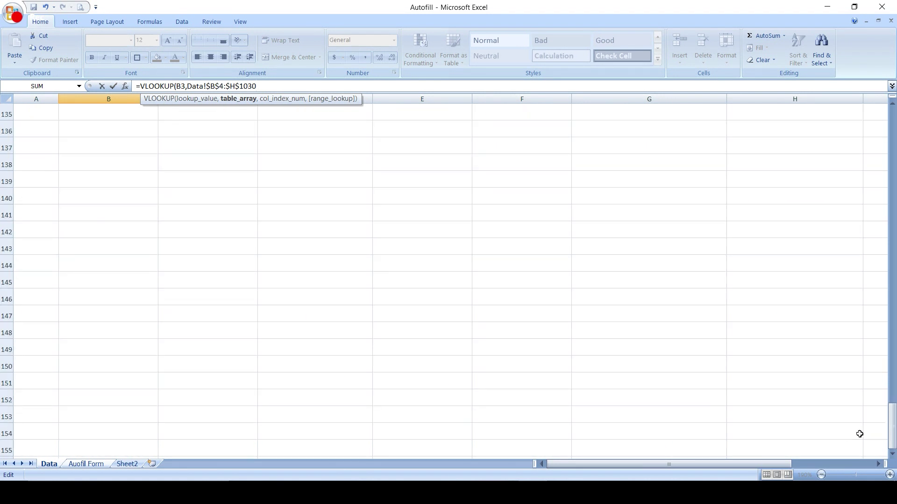
scroll(893, 440, down, 8)
scroll(871, 421, up, 8)
text(,)
scroll(872, 421, up, 20)
scroll(871, 421, up, 1)
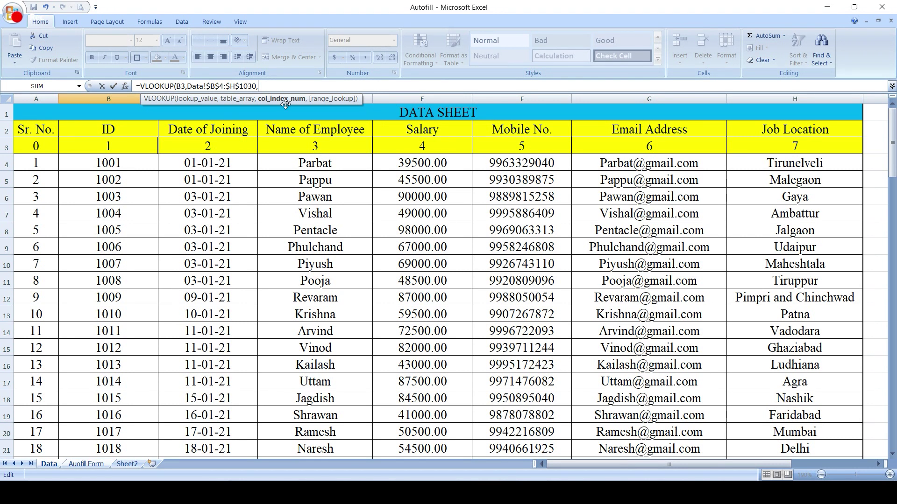
text(3)
text(,)
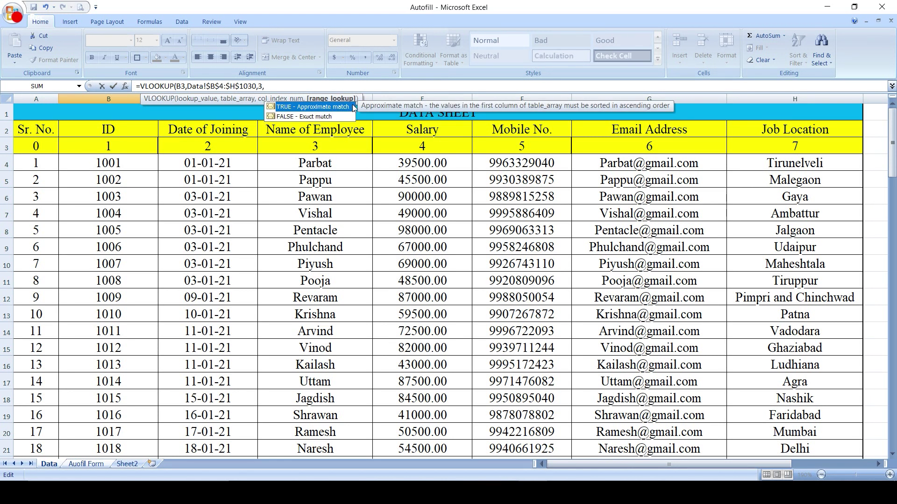
text(0)
key(Return)
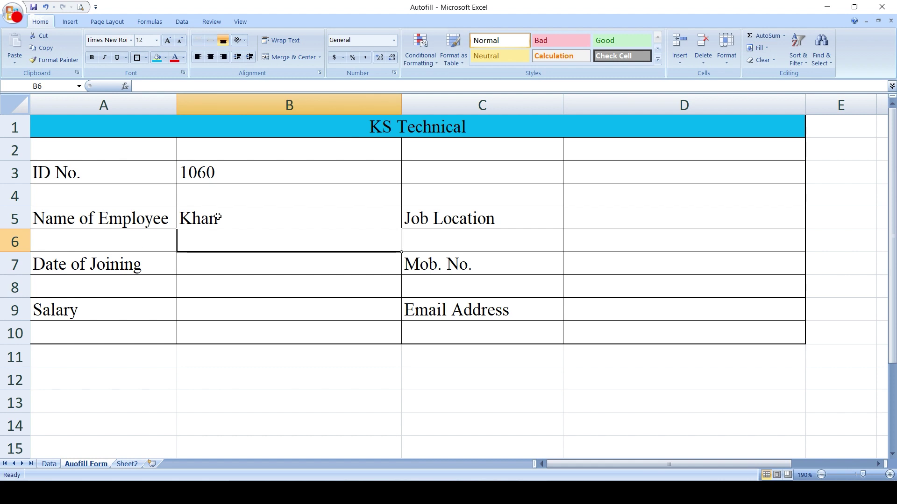
- Change the ID in B3 to 1021 so the employee name updates automatically
click(239, 173)
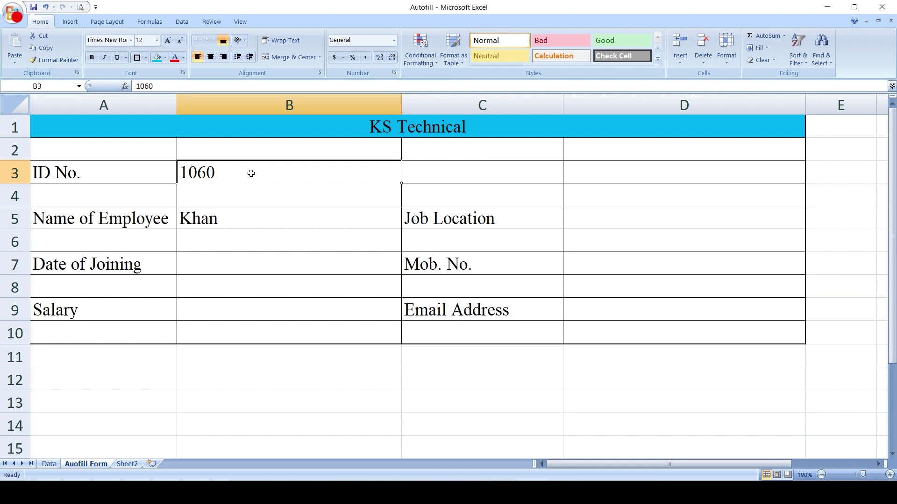
text(1021)
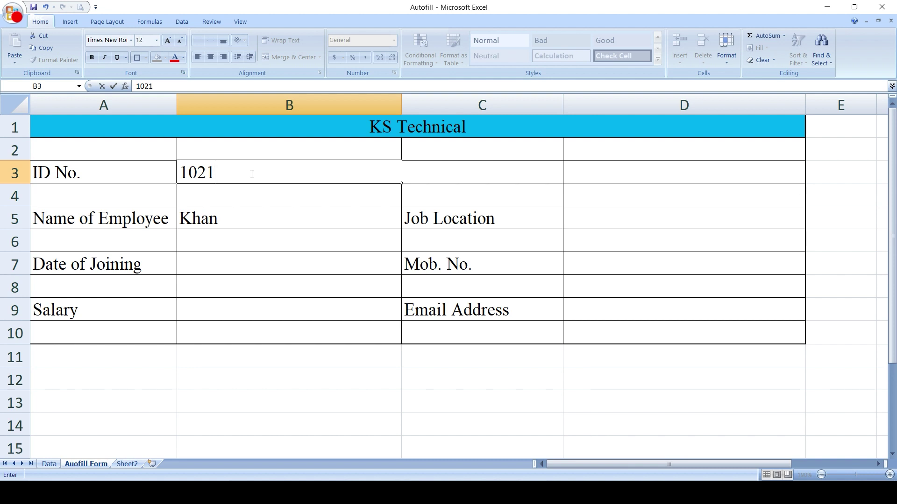
key(Return)
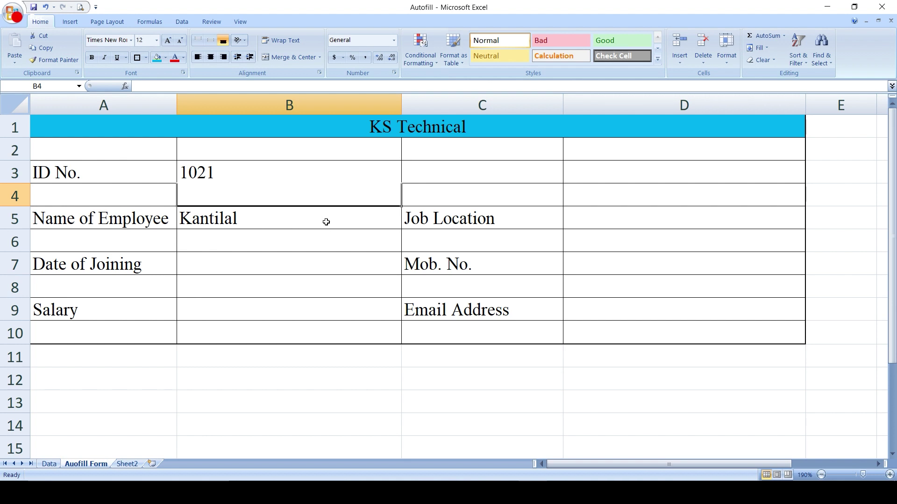
- Start a VLOOKUP in D5 using the ID in B3 as the lookup value
click(574, 226)
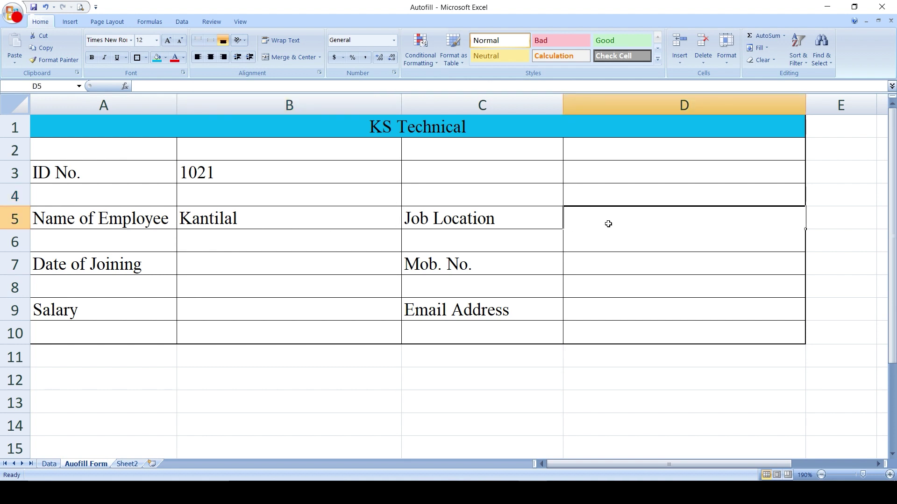
text(=vll)
key(BackSpace)
text(o)
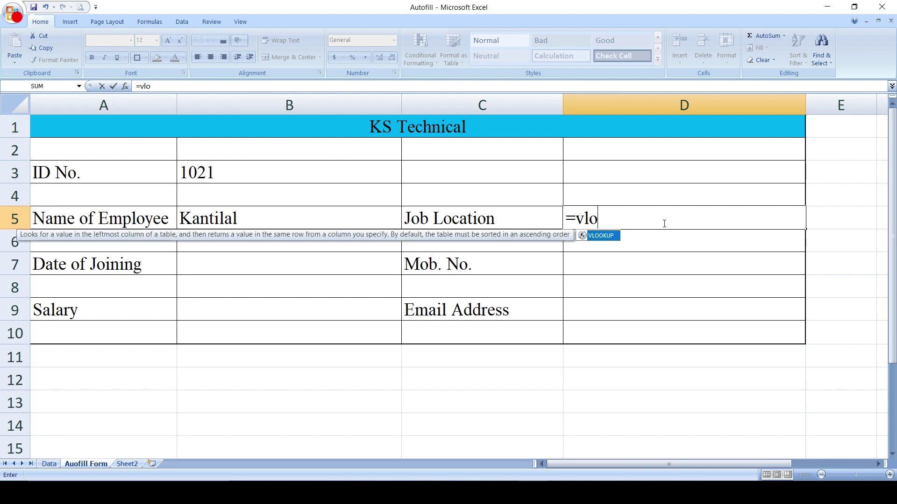
double_click(607, 236)
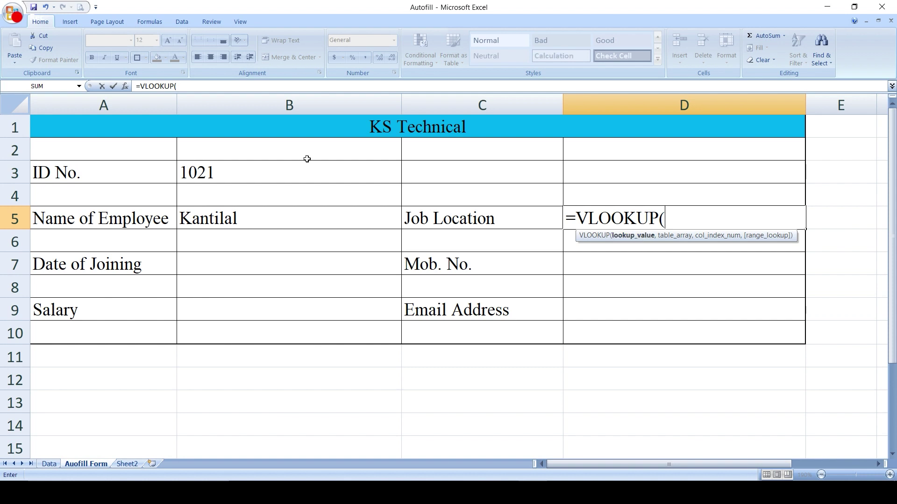
click(260, 173)
text(,)
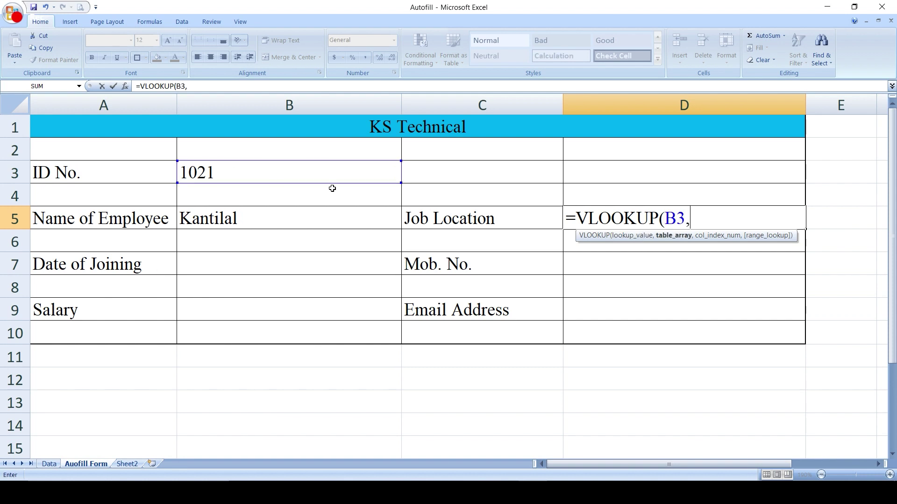
- Complete it with absolute Data range B4:H103, column 7 and exact match, showing Chennai
click(57, 468)
drag(125, 164, 722, 437)
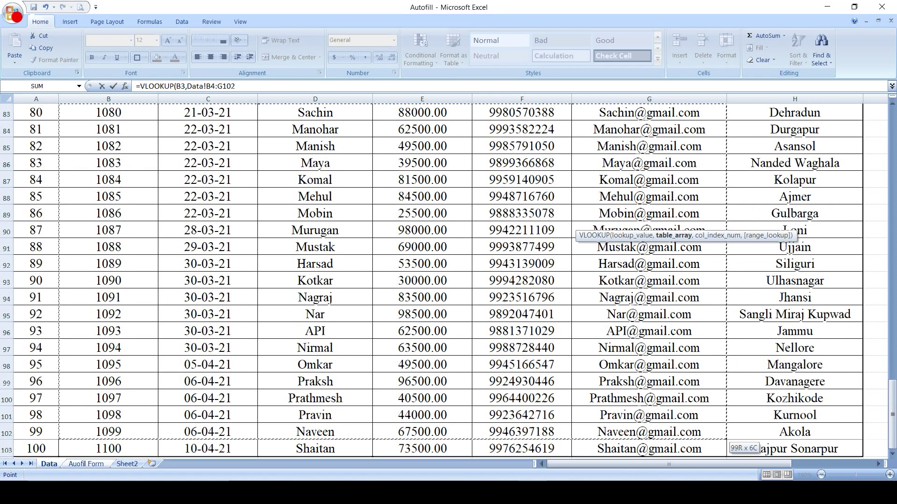
drag(723, 442, 770, 436)
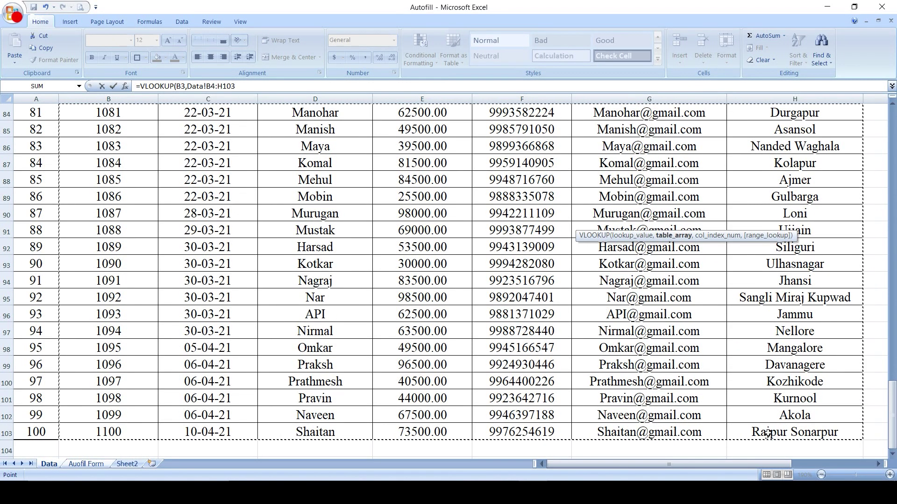
key(F4)
text(,)
scroll(719, 323, up, 2)
scroll(719, 322, up, 6)
scroll(719, 323, up, 1)
scroll(719, 323, up, 6)
scroll(719, 322, up, 4)
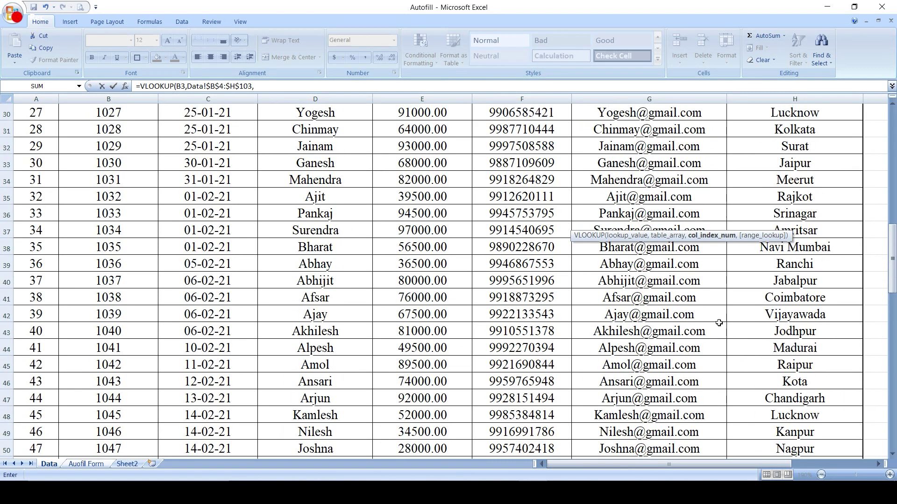
scroll(719, 323, up, 8)
scroll(719, 322, up, 1)
scroll(719, 322, up, 1)
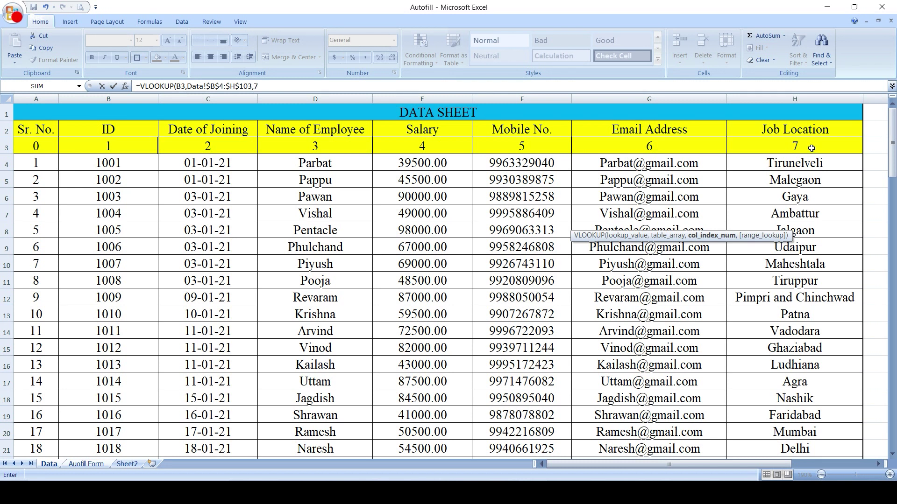
text(,)
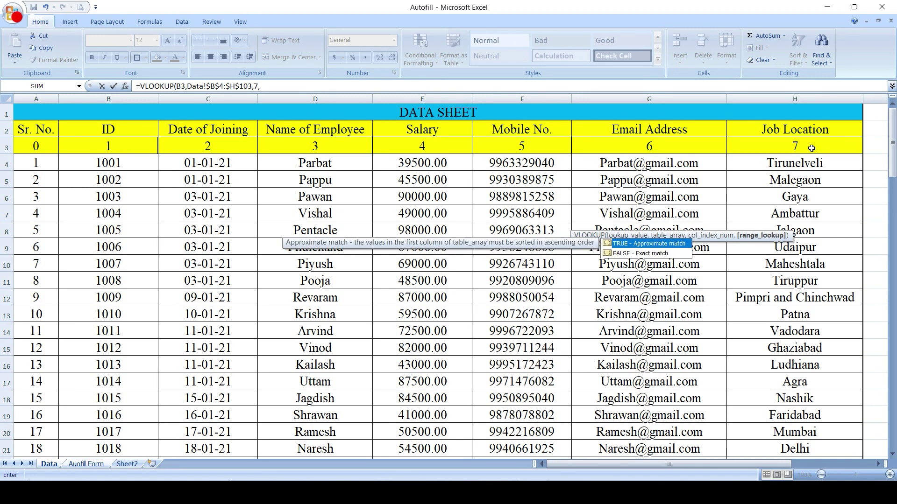
text(0)
key(Return)
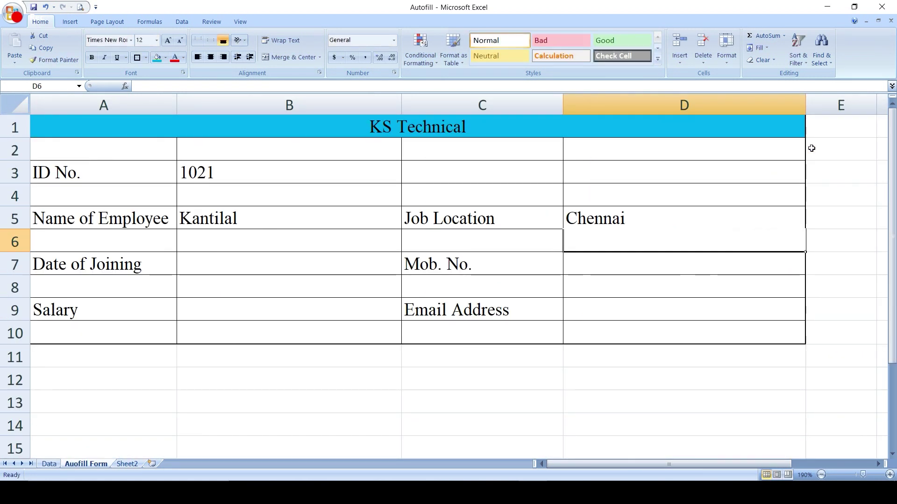
click(641, 218)
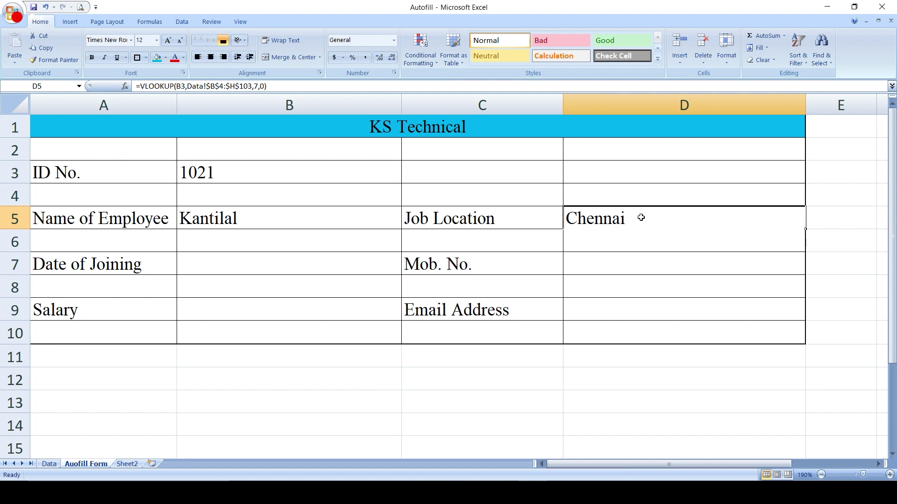
- Copy the D5 lookup formula into B7 and change its column index from 7 to 2
drag(266, 86, 136, 86)
key(ctrl+c)
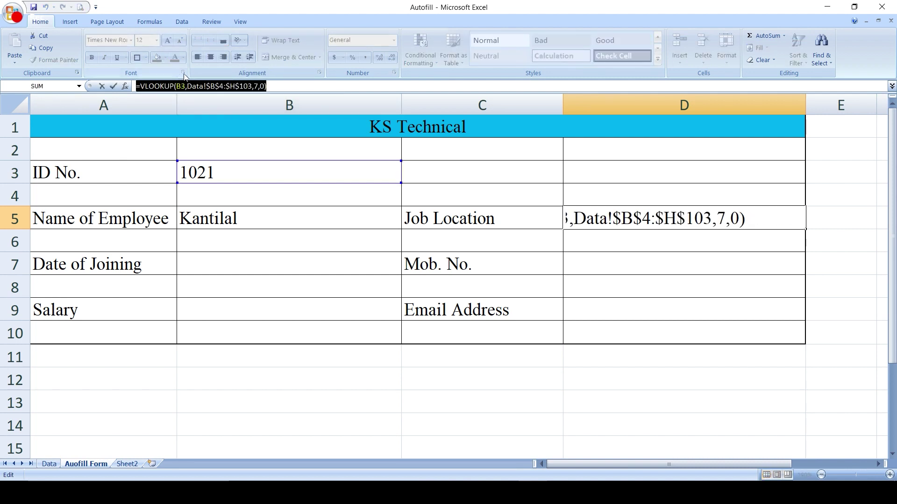
key(Escape)
click(222, 265)
double_click(222, 265)
key(ctrl+v)
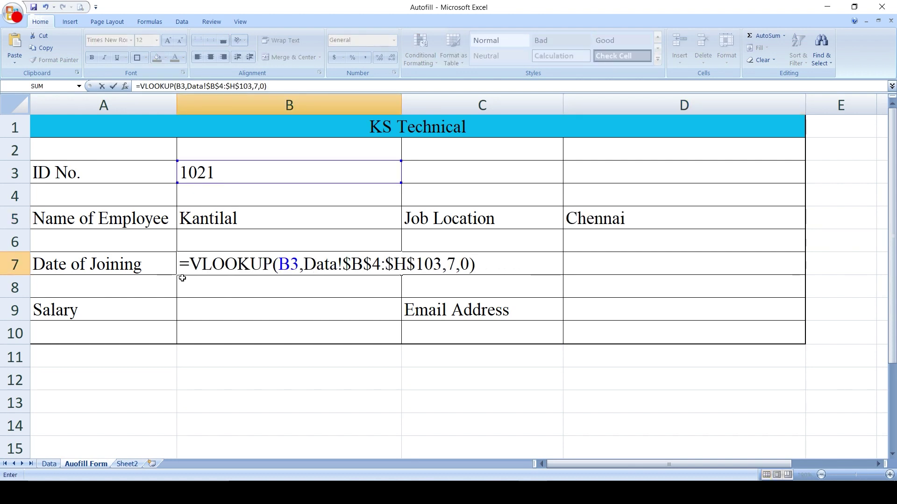
click(50, 463)
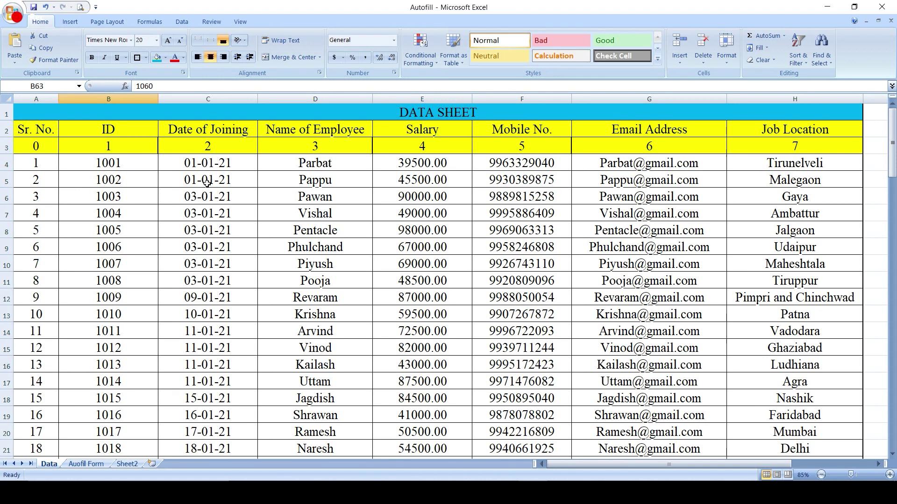
click(86, 464)
double_click(265, 266)
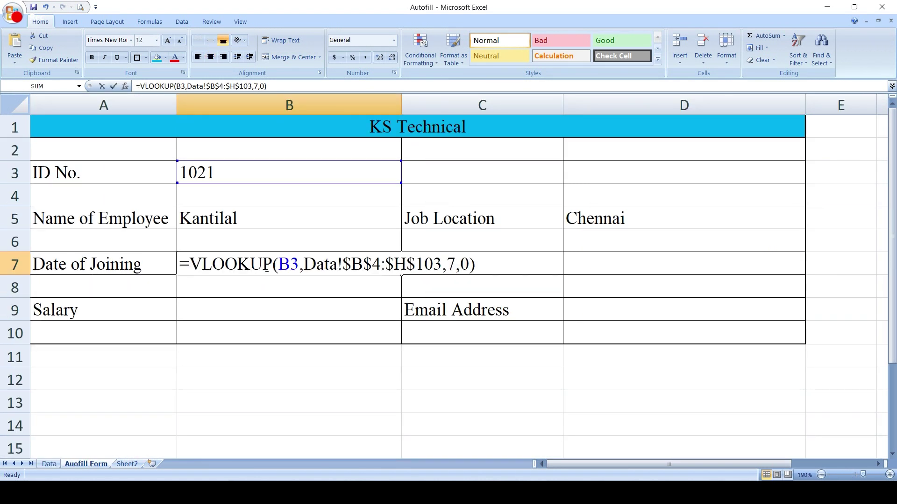
click(454, 264)
key(BackSpace)
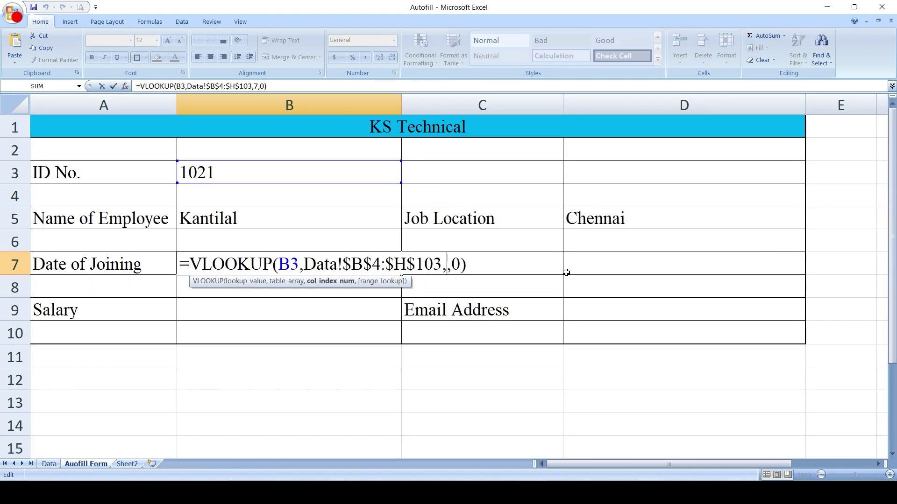
text(2)
key(Return)
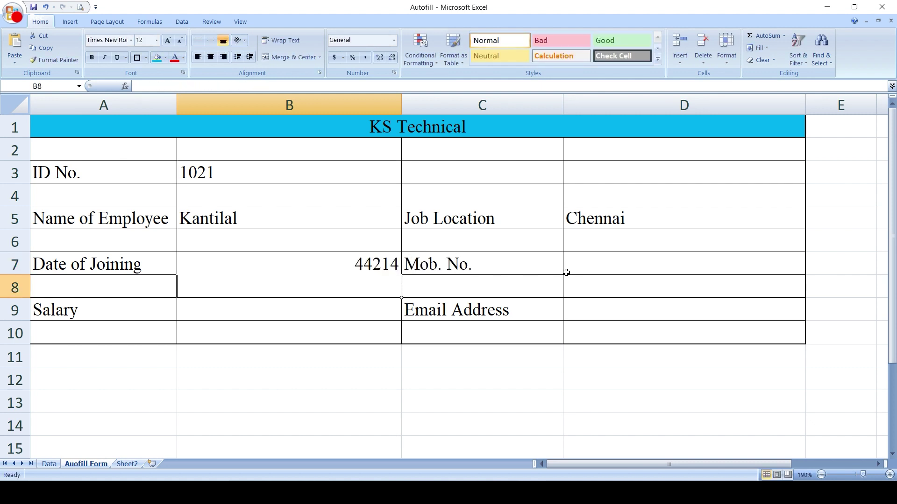
- Format the joining date 18-01-21 as a left-aligned Short Date, then paste the lookup into D7
click(367, 265)
click(394, 40)
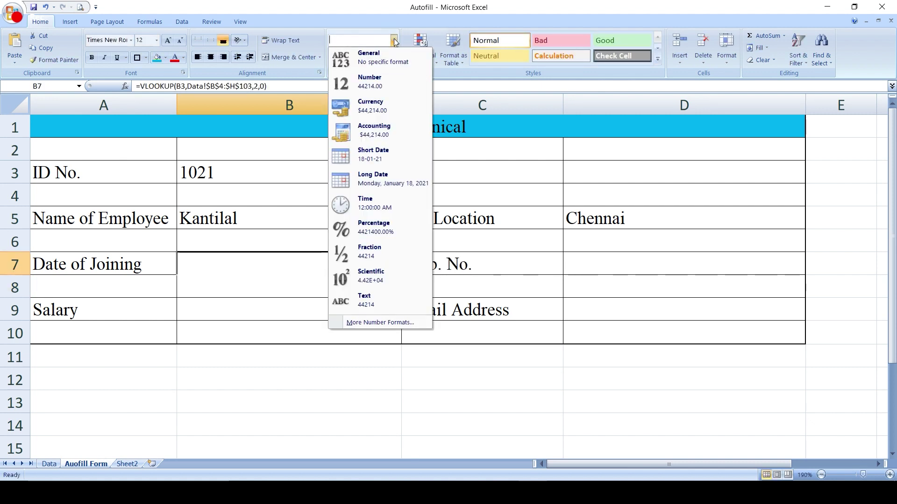
click(389, 161)
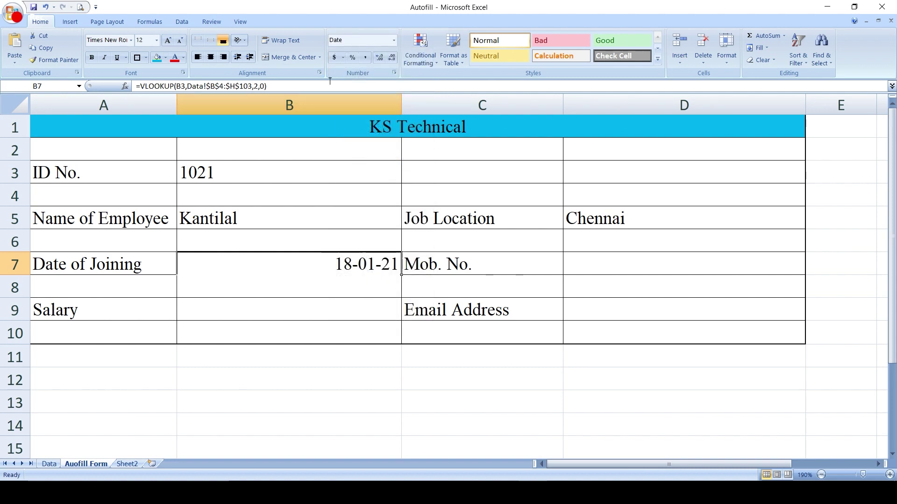
click(198, 57)
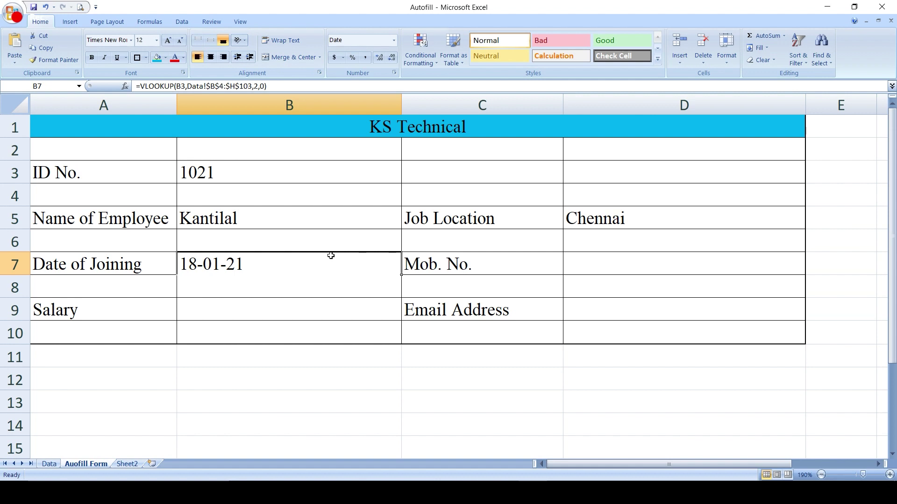
double_click(607, 259)
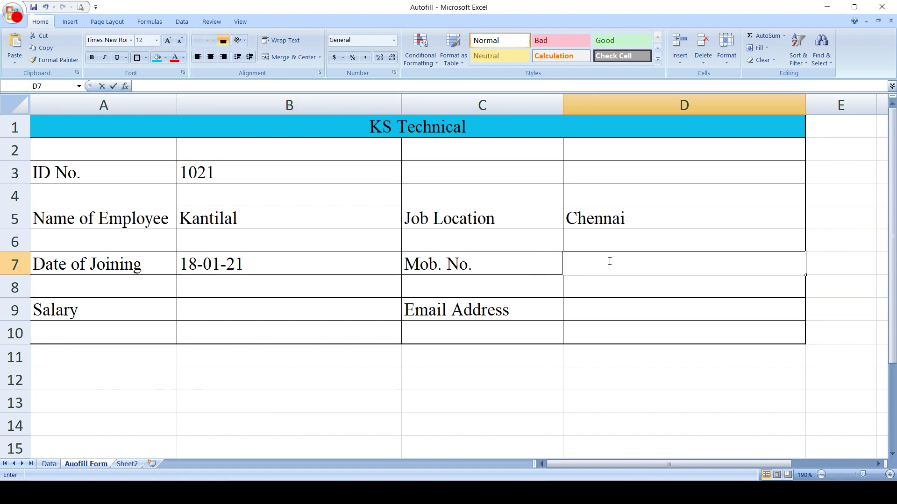
key(ctrl+v)
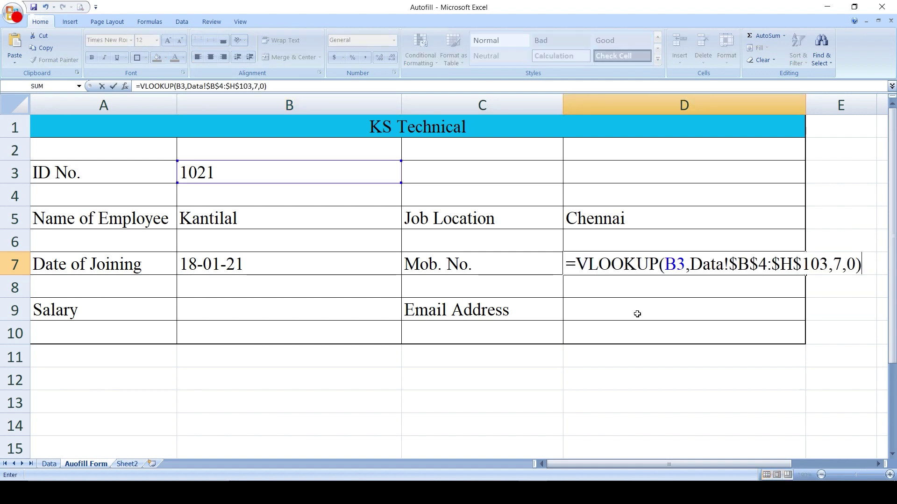
- Change D7's column index to 5 so Mob. No. shows the mobile number, left-aligned
click(49, 464)
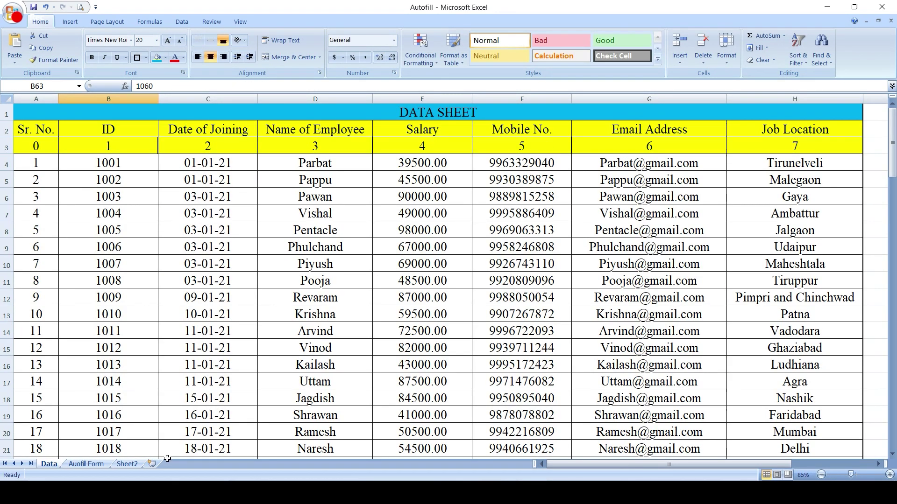
click(89, 467)
double_click(622, 263)
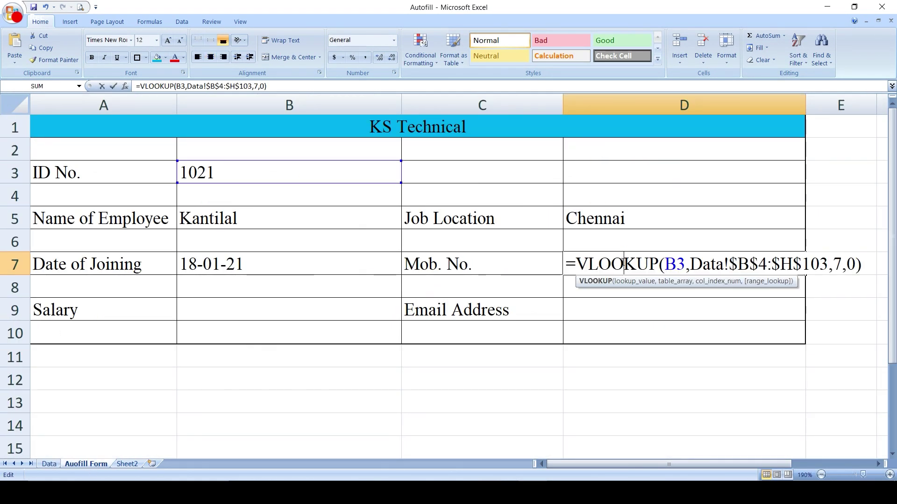
click(837, 264)
key(Delete)
text(5)
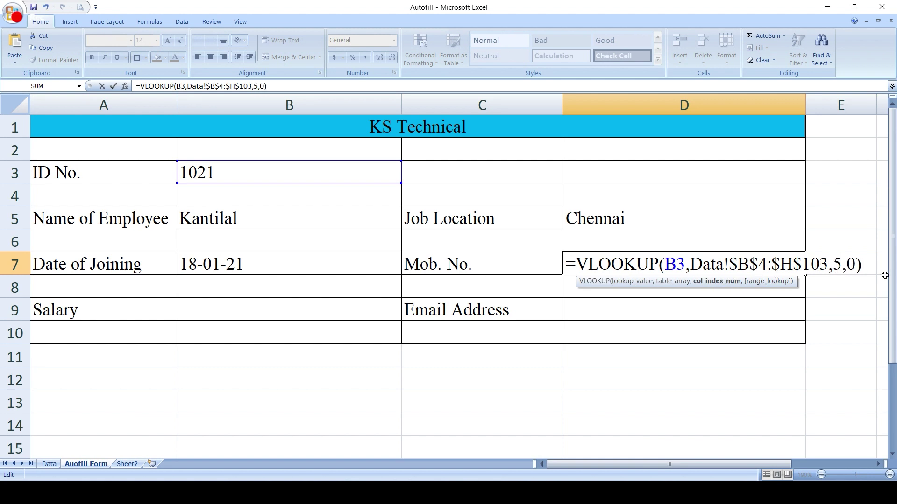
key(Return)
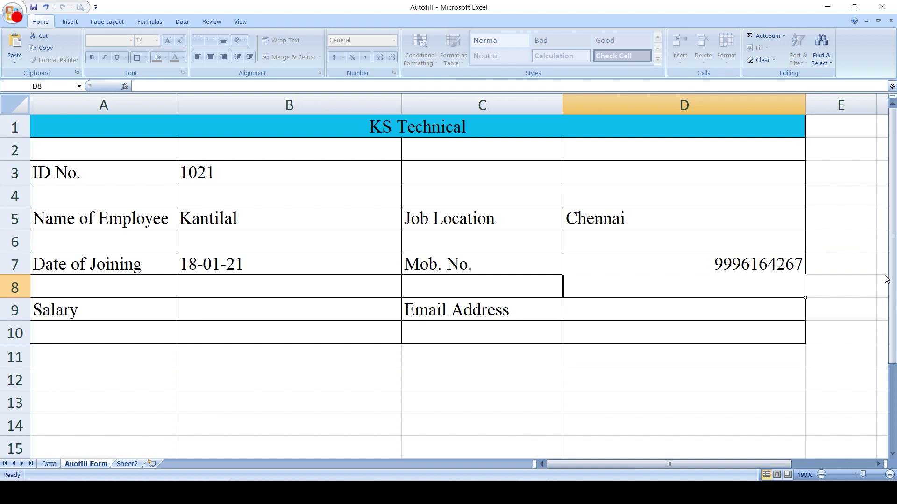
click(674, 258)
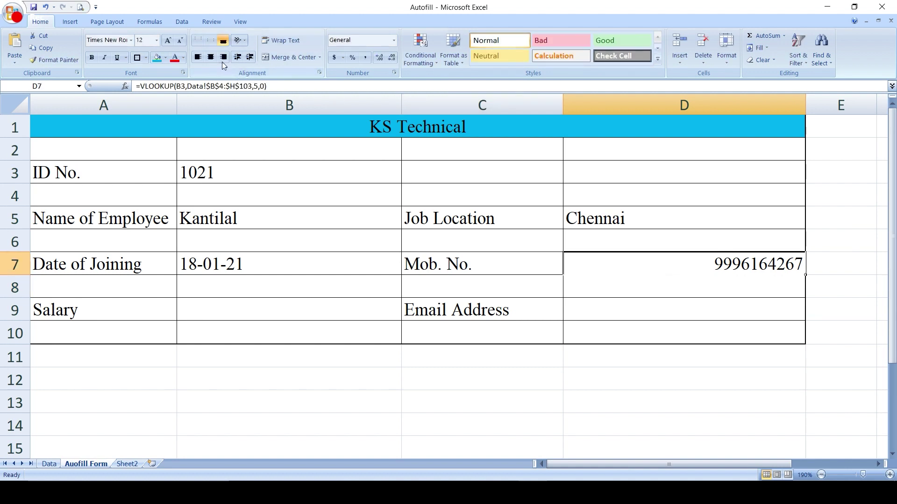
click(204, 57)
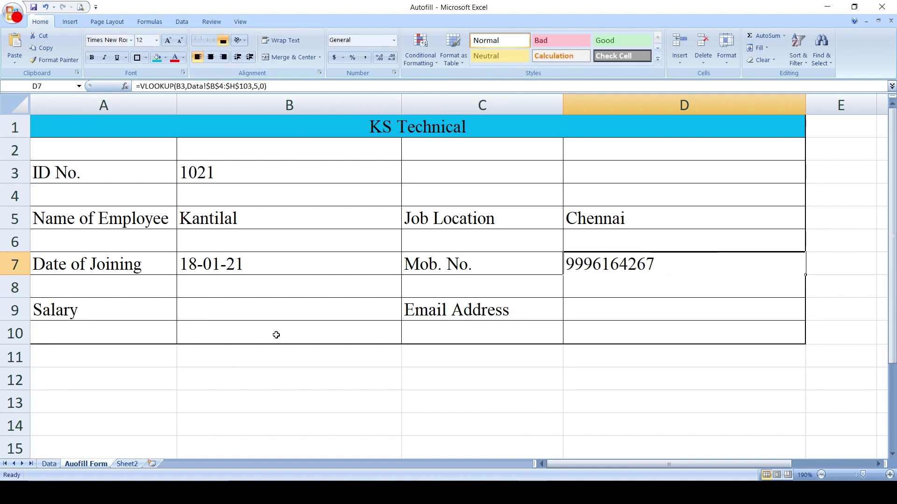
- Paste the lookup formula into the Salary cell B9
click(203, 306)
double_click(203, 307)
key(ctrl+v)
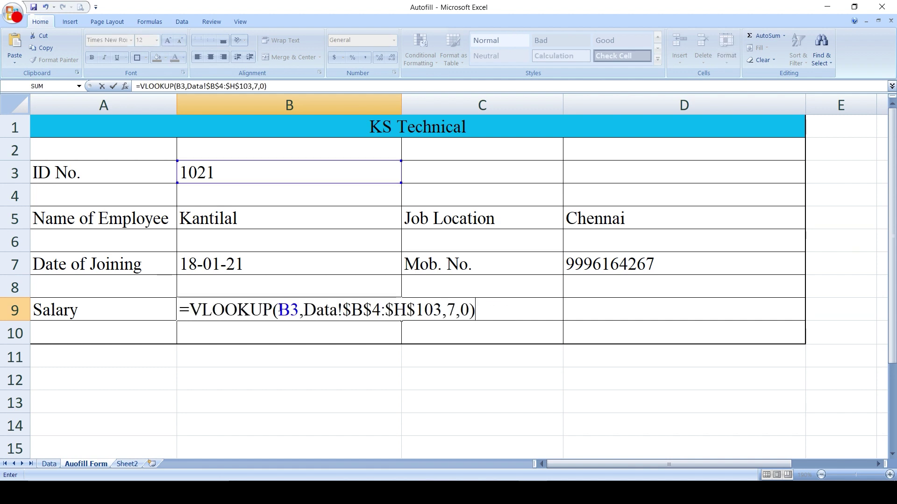
- Check the Data sheet's column order and delete the column index 7 from the Salary lookup in B9
key(Return)
click(48, 465)
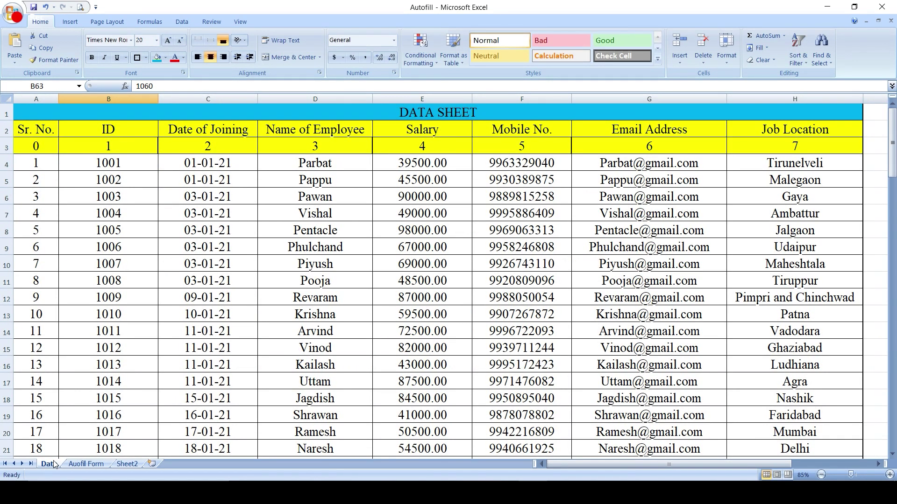
click(95, 464)
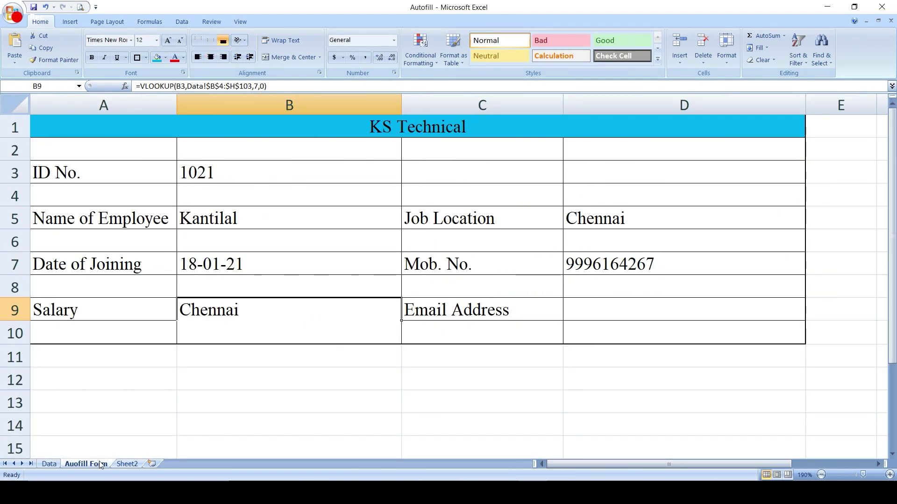
double_click(256, 307)
click(452, 310)
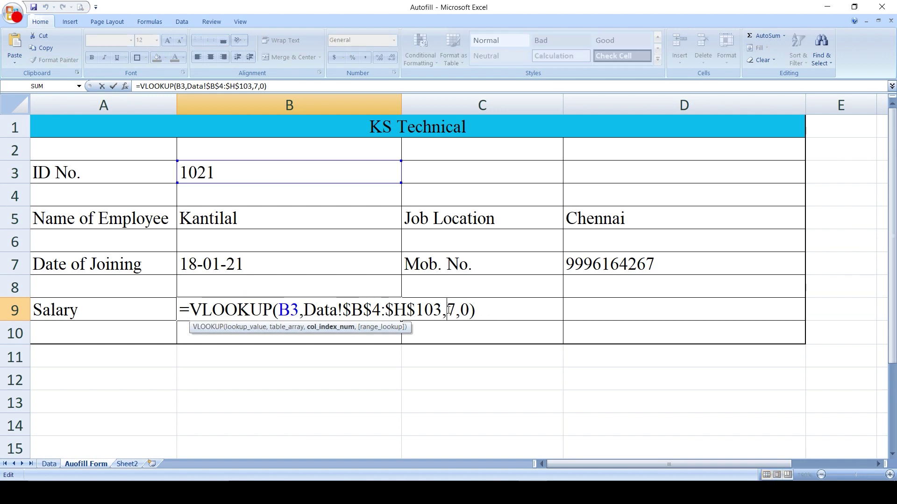
key(BackSpace)
- Finish the Salary lookup with column 4 and enter =VLOOKUP(B3,Data!$B$4:$H$103,7,0) for Email Address in D9
text(4)
key(Return)
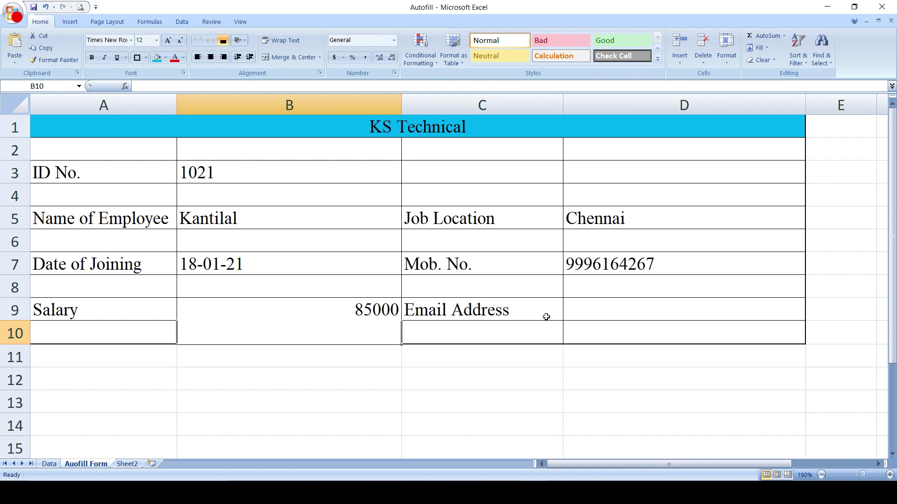
double_click(638, 310)
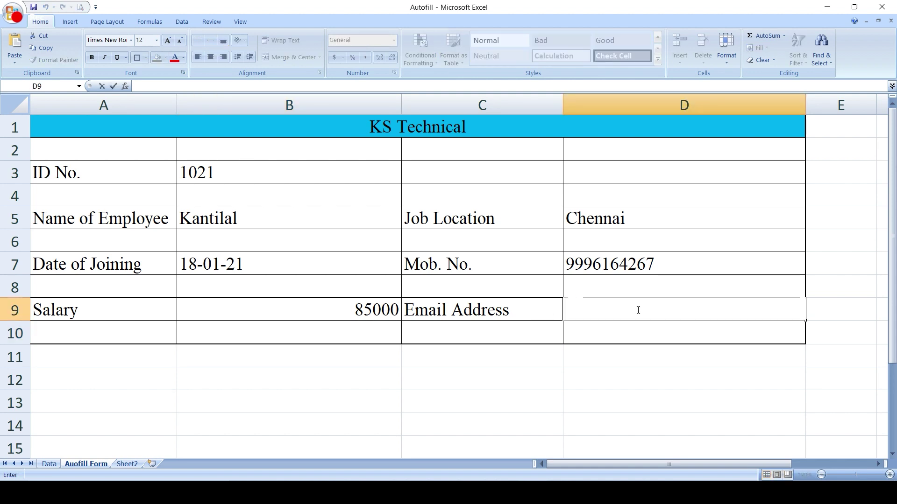
text(=VLOOKUP(B3,Data!$B$4:$H$103,7,0))
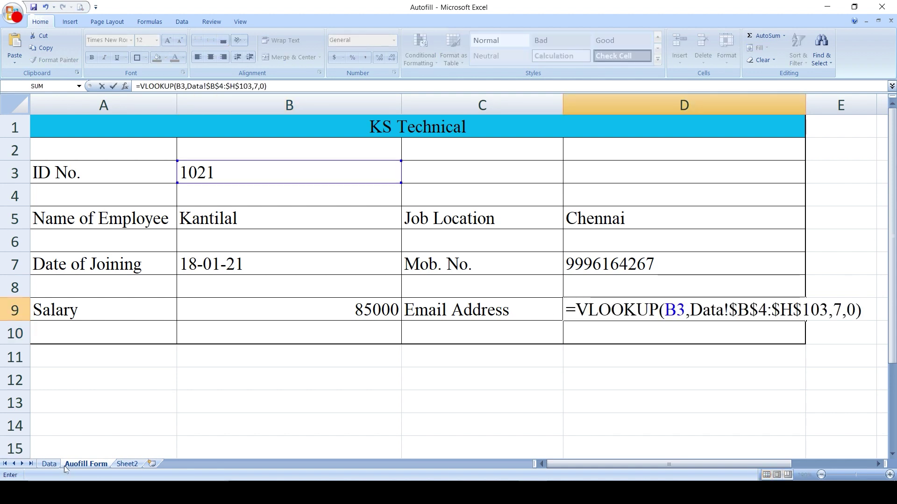
click(49, 464)
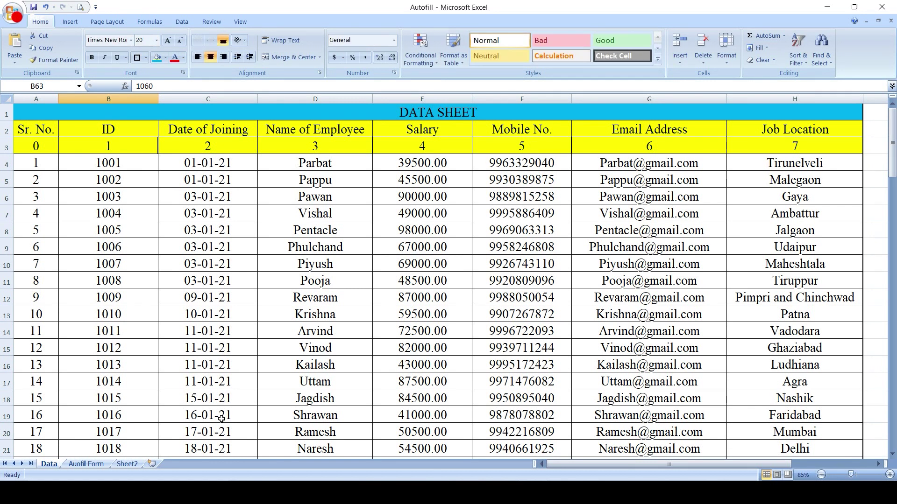
click(86, 464)
- Change the Email Address lookup's column index from 7 to 6
key(F2)
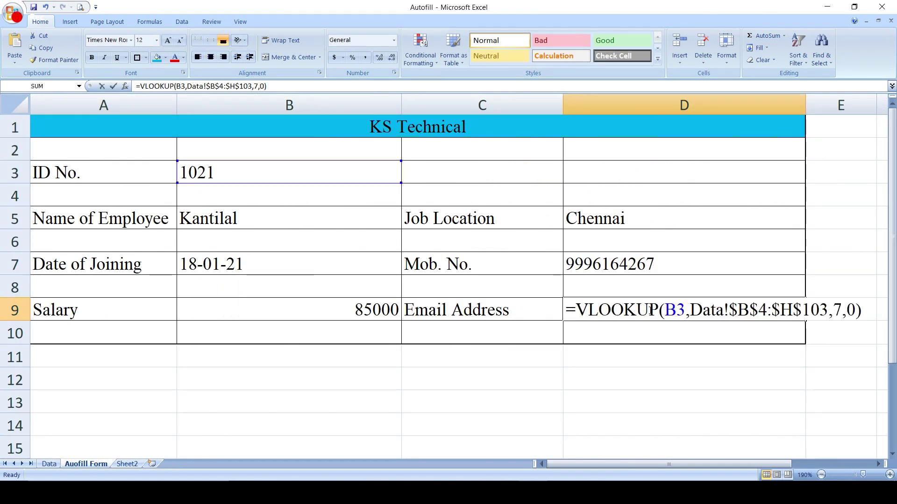
click(654, 309)
click(833, 310)
key(Delete)
text(6)
key(Return)
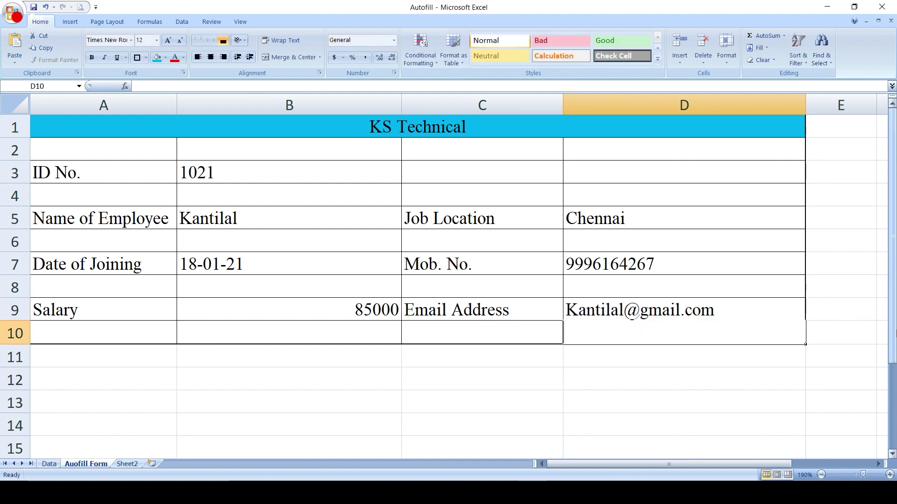
- Left-align the Salary value 85000 in B9
click(286, 306)
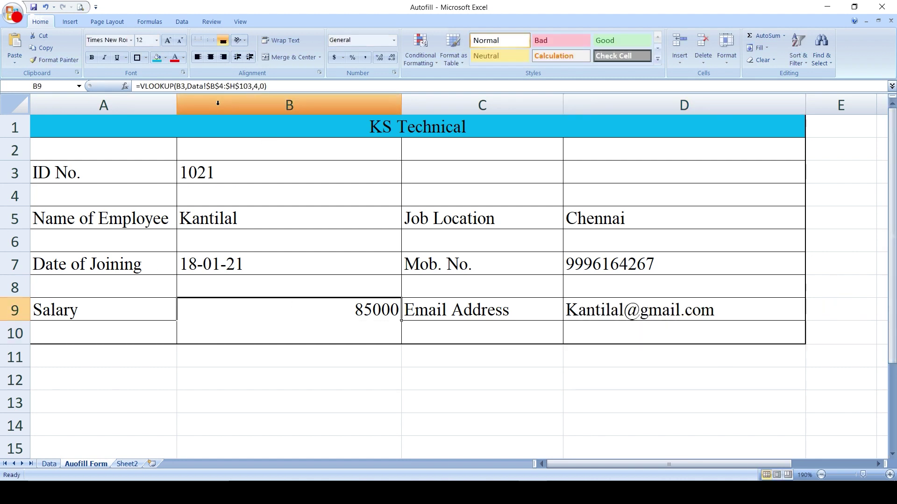
click(197, 57)
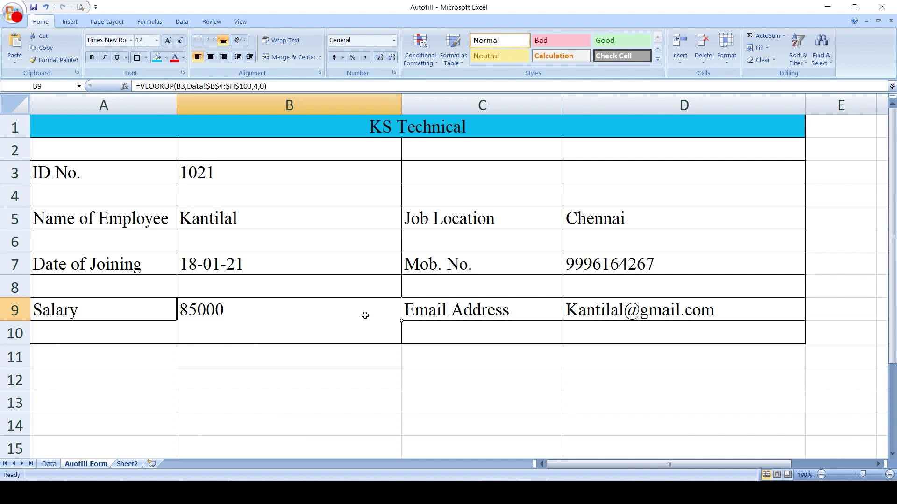
click(250, 179)
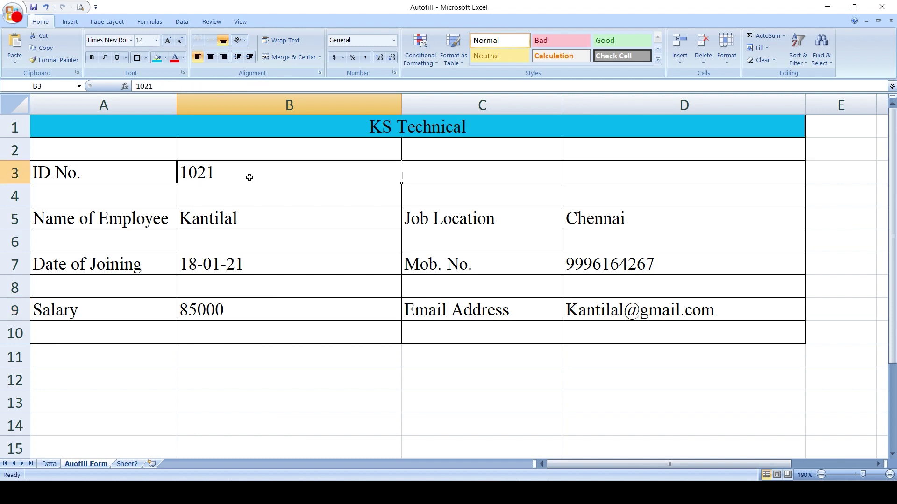
- Enter employee ID 1001, then 1010, in B3 to refill the form
text(1001)
key(ctrl+Return)
text(1)
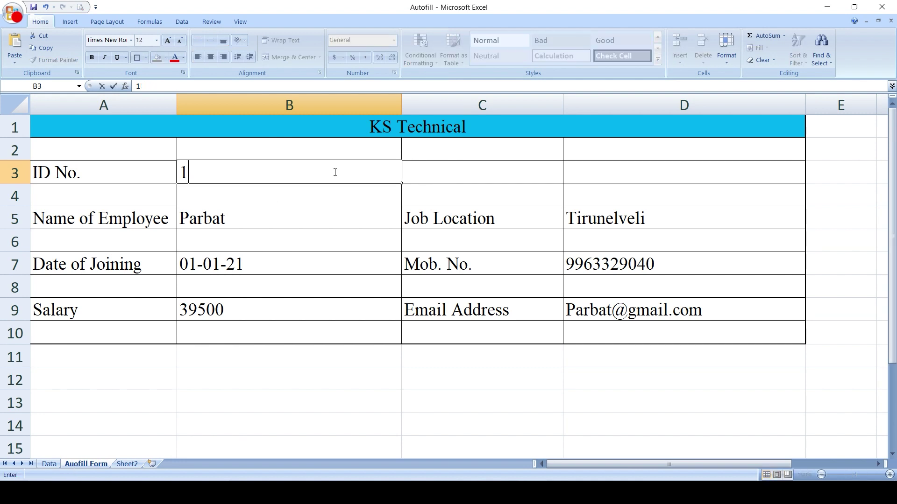
text(010)
key(Return)
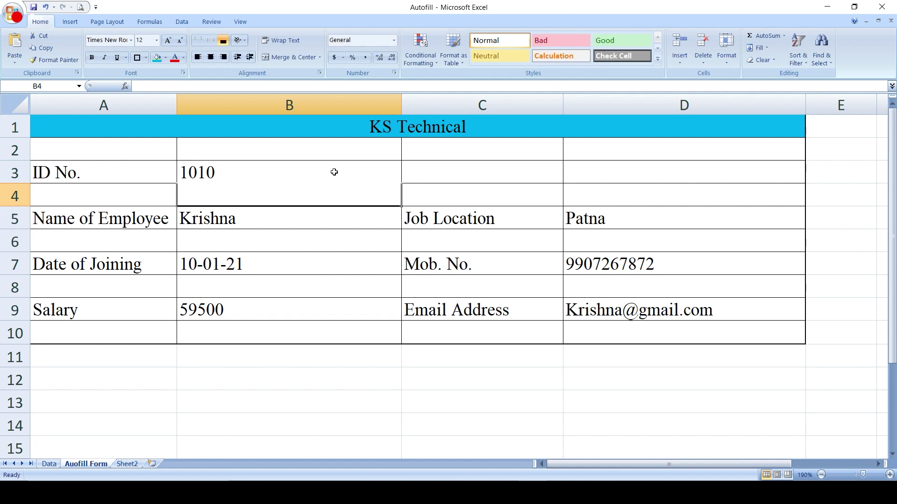
- Compare the form's ID 1010 fields, including the D5 location lookup, against row 13 on the Data sheet
click(49, 464)
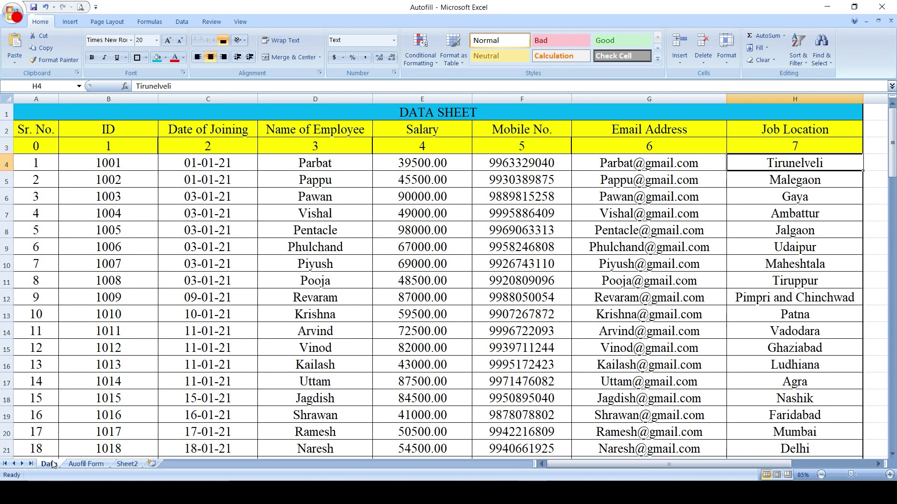
click(337, 315)
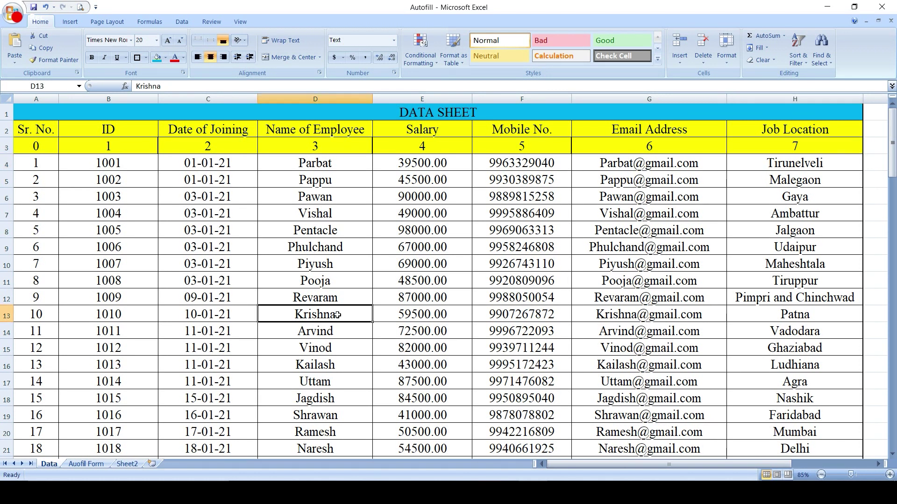
click(218, 316)
click(93, 465)
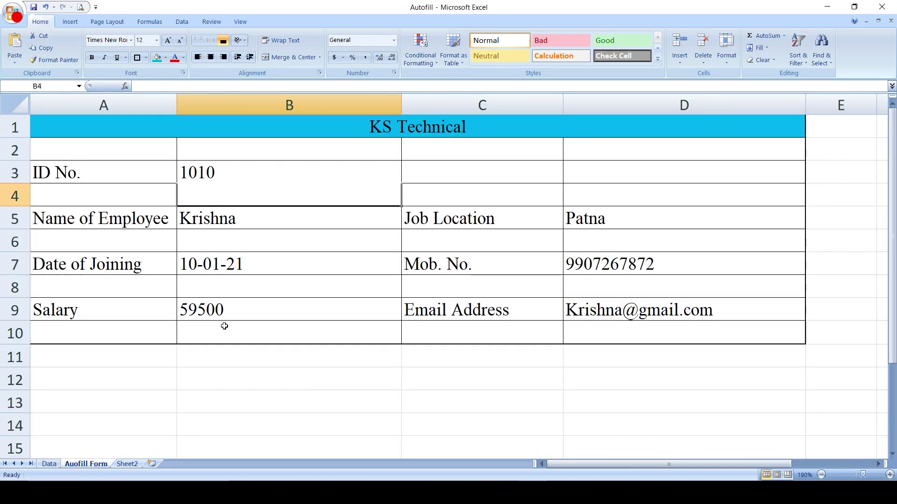
click(49, 465)
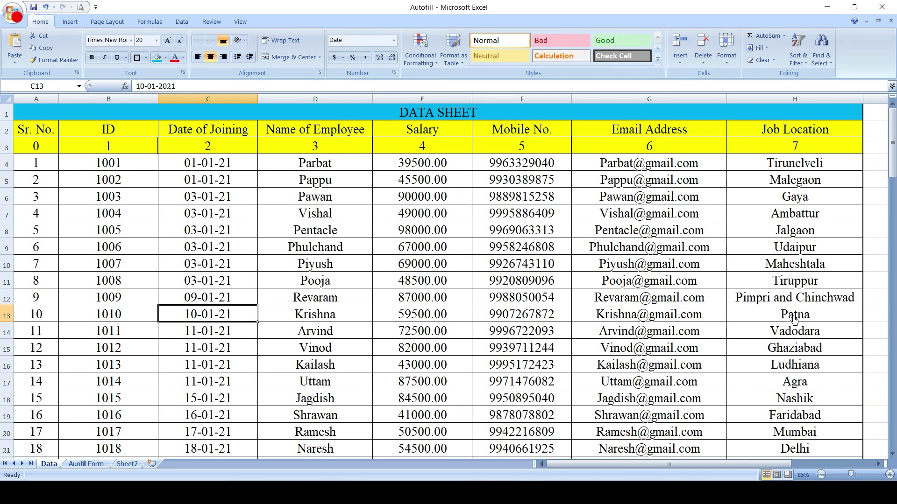
click(84, 464)
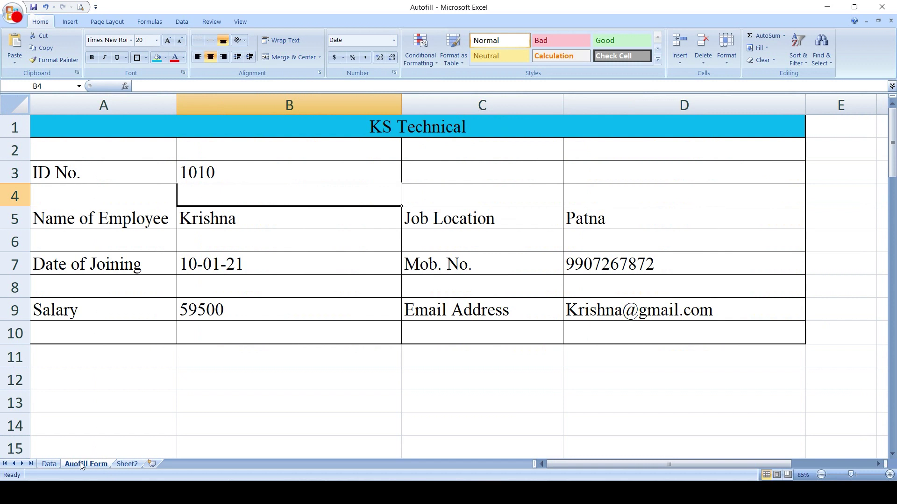
click(609, 221)
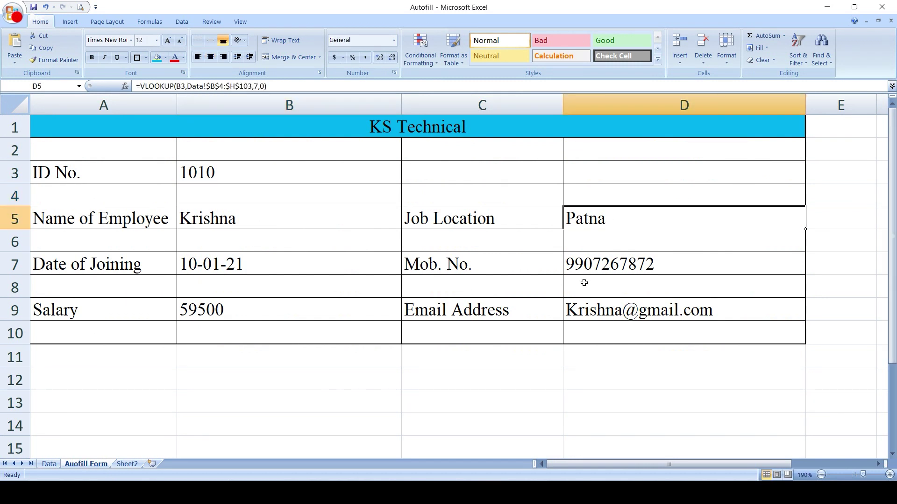
- Set the form range A1:D10 as the print area and check it in Print Preview
drag(326, 123, 332, 332)
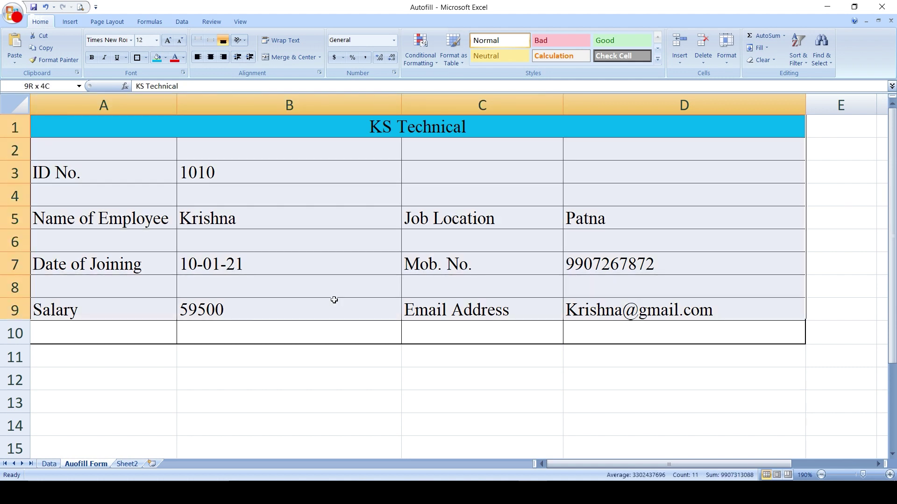
click(81, 7)
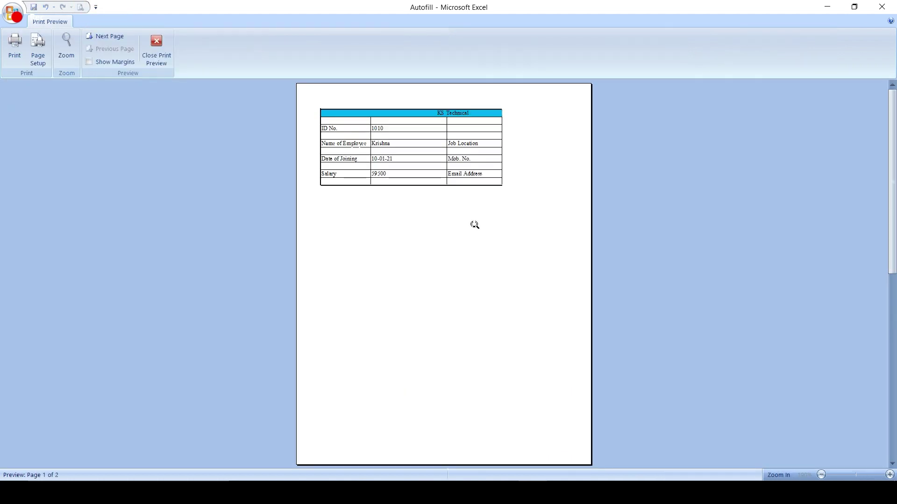
click(161, 44)
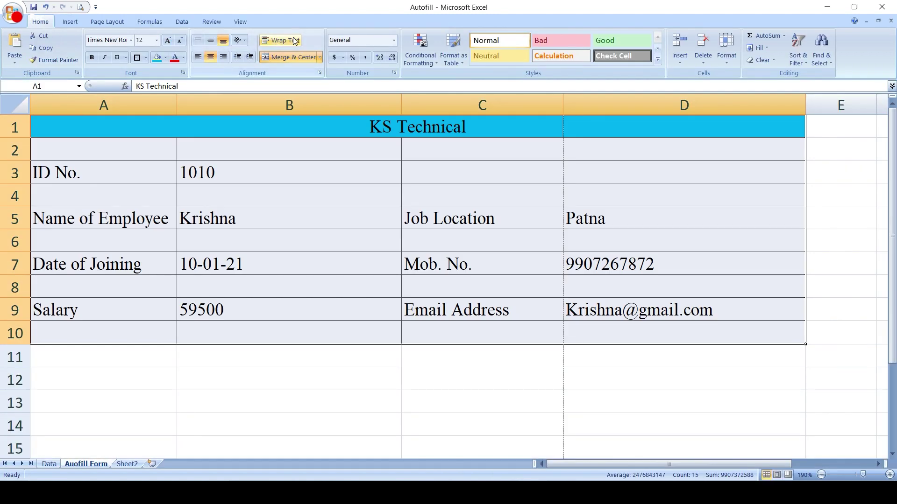
click(120, 22)
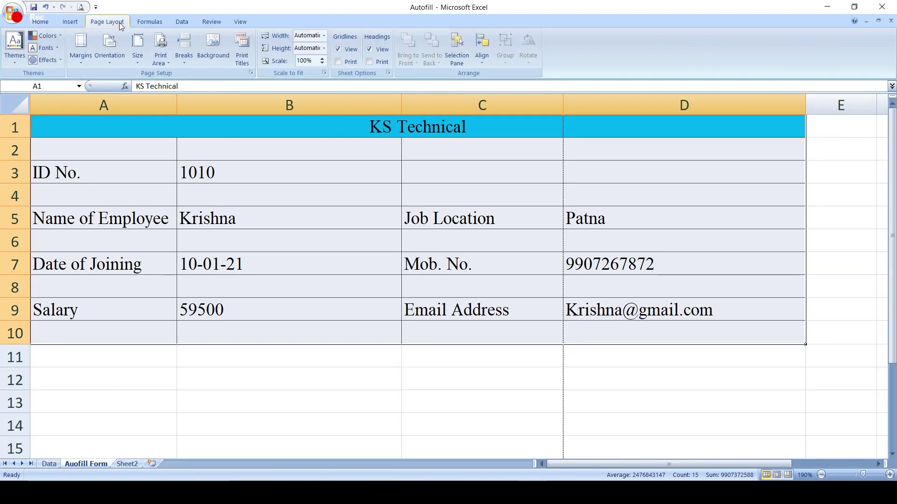
click(161, 49)
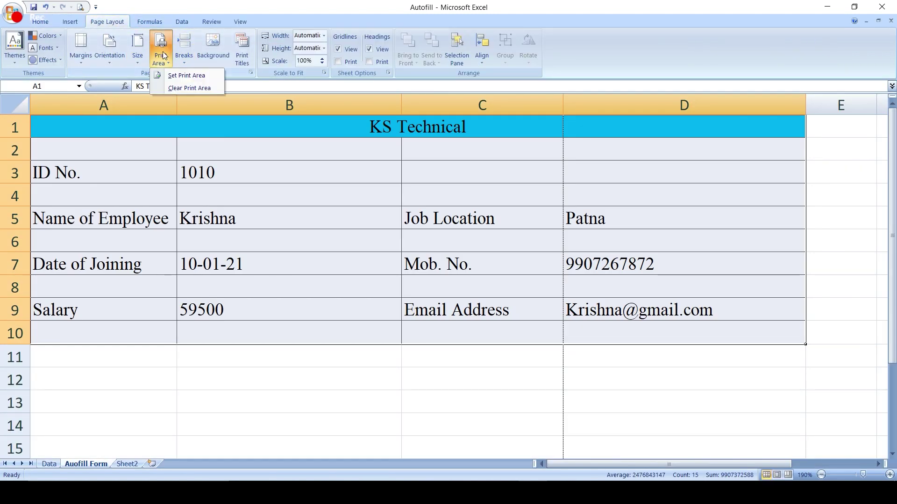
click(186, 76)
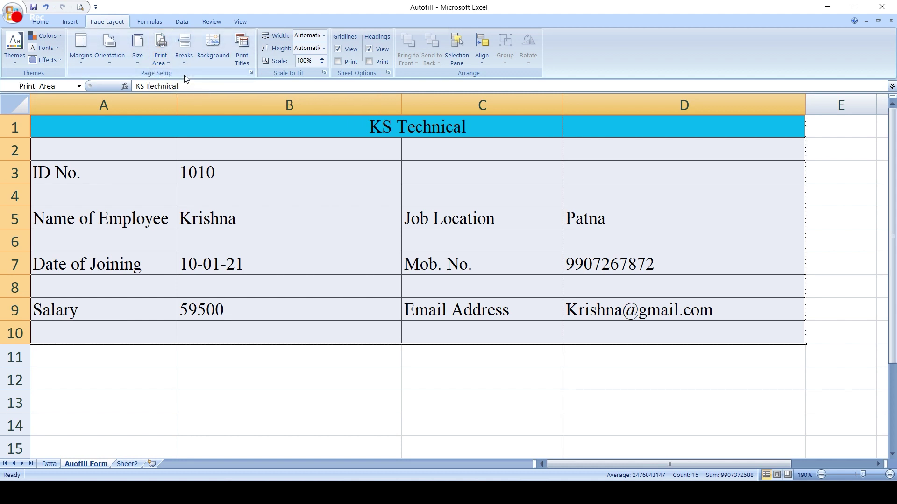
click(80, 7)
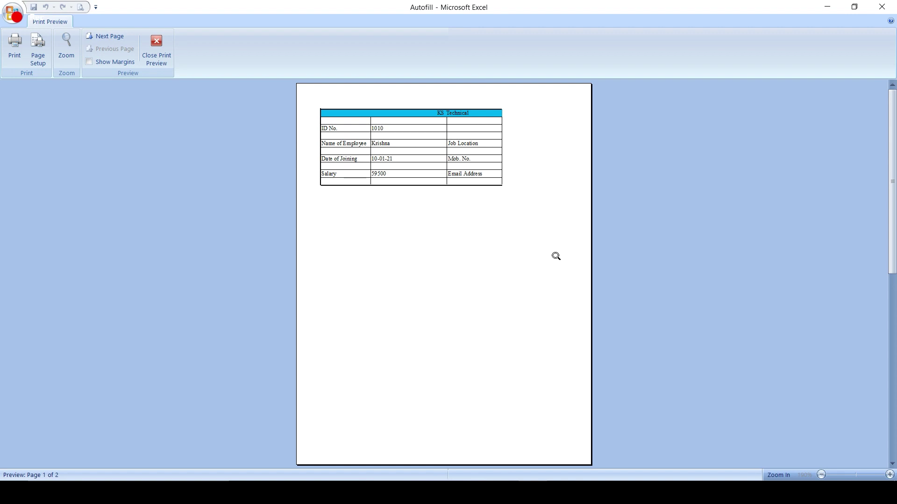
click(157, 48)
- Scale the print width to 1 page and confirm the one-page layout in Print Preview
click(324, 36)
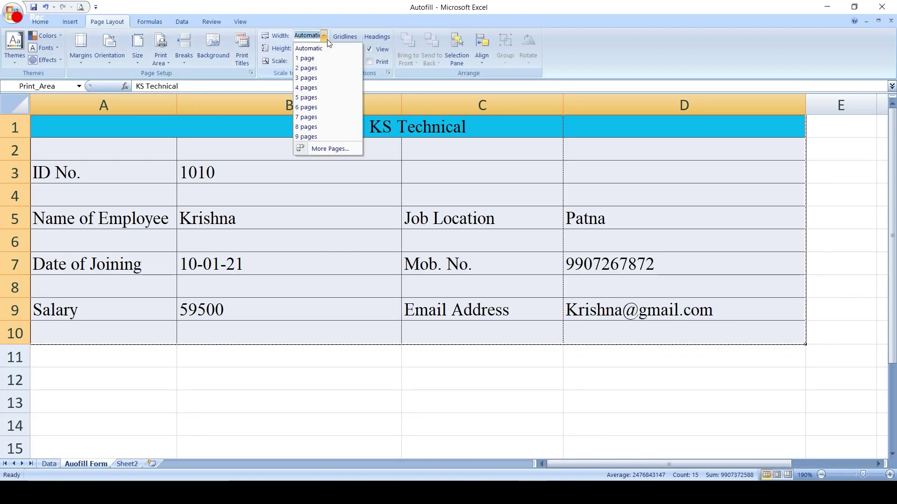
click(309, 57)
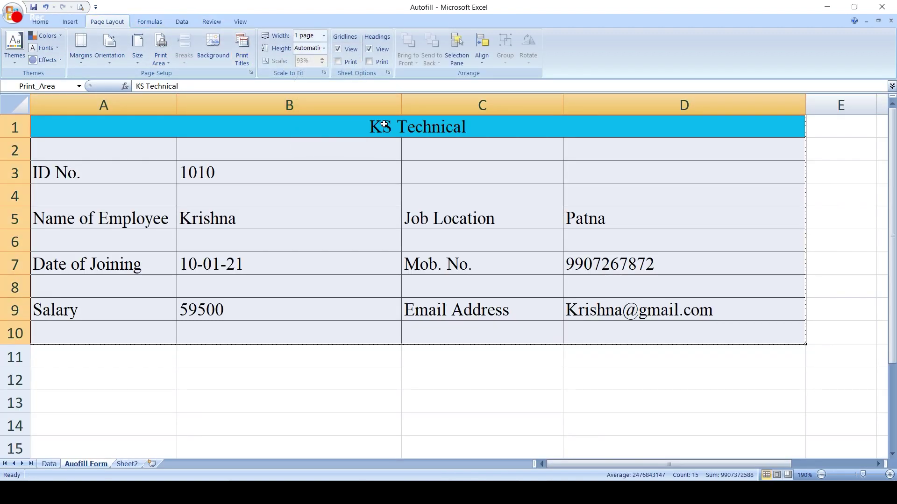
click(81, 7)
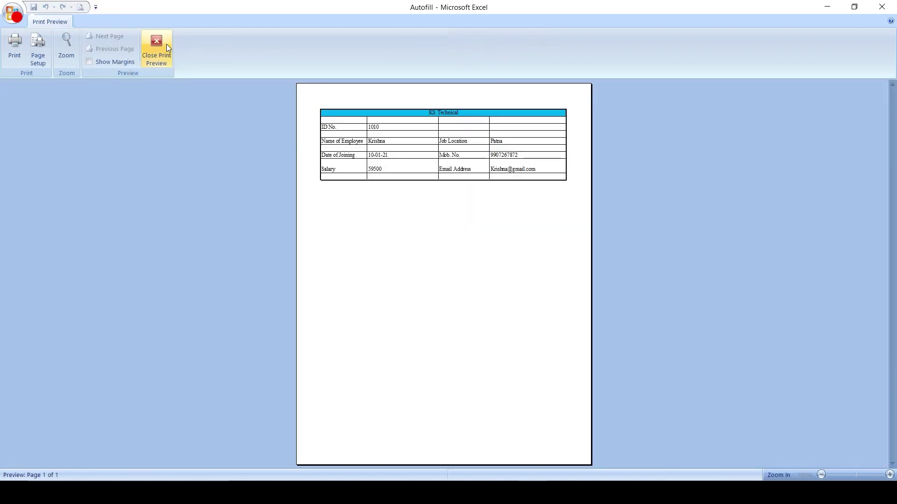
click(523, 244)
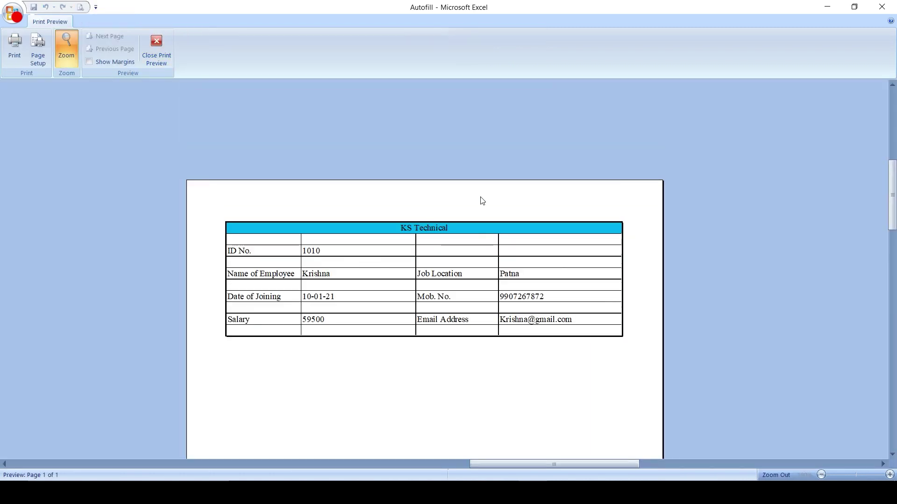
click(156, 49)
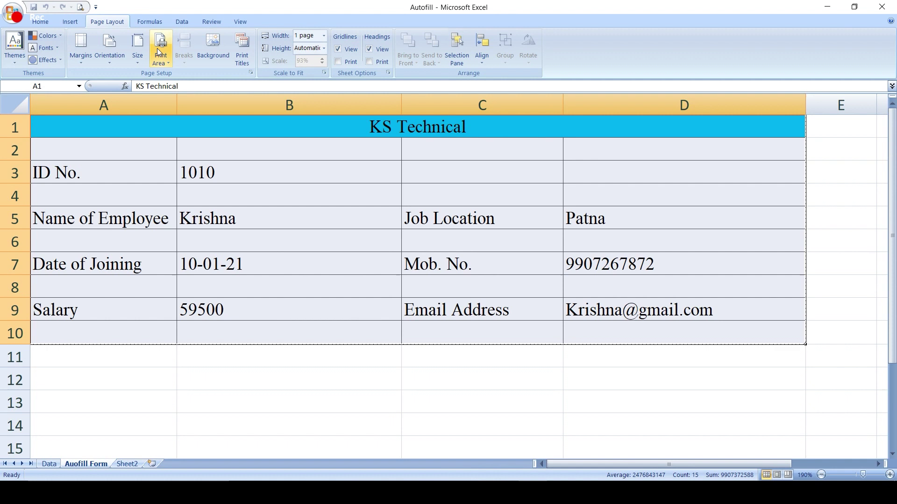
click(238, 169)
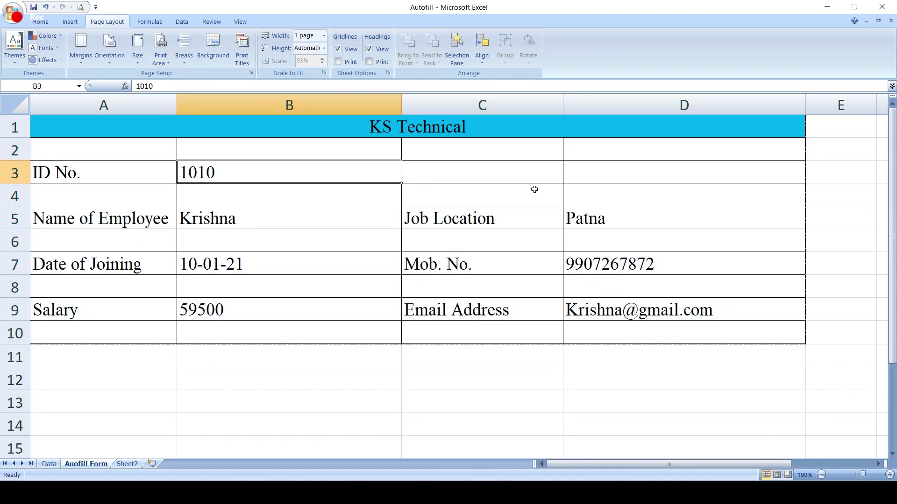
- Enter ID 1035 in B3 and verify Navi Mumbai, 01-02-21 and salary 56500 against Data sheet row 38
text(1035)
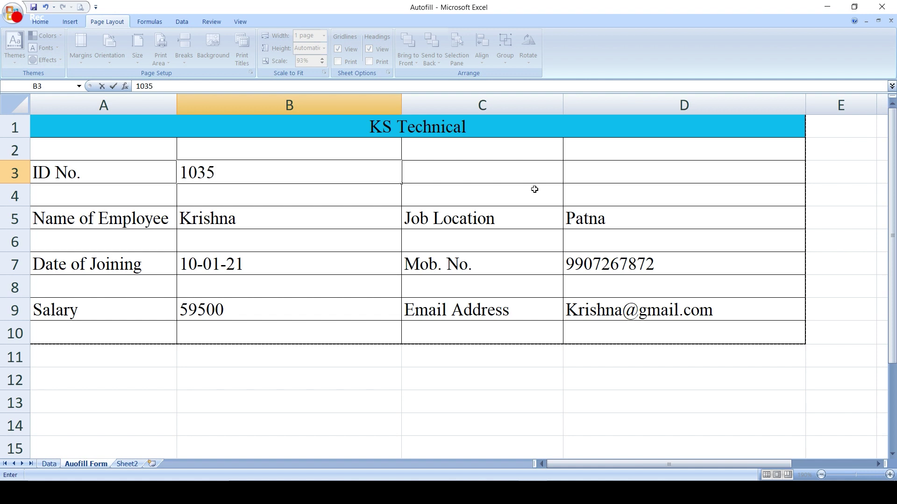
key(Return)
key(ctrl+Page_Up)
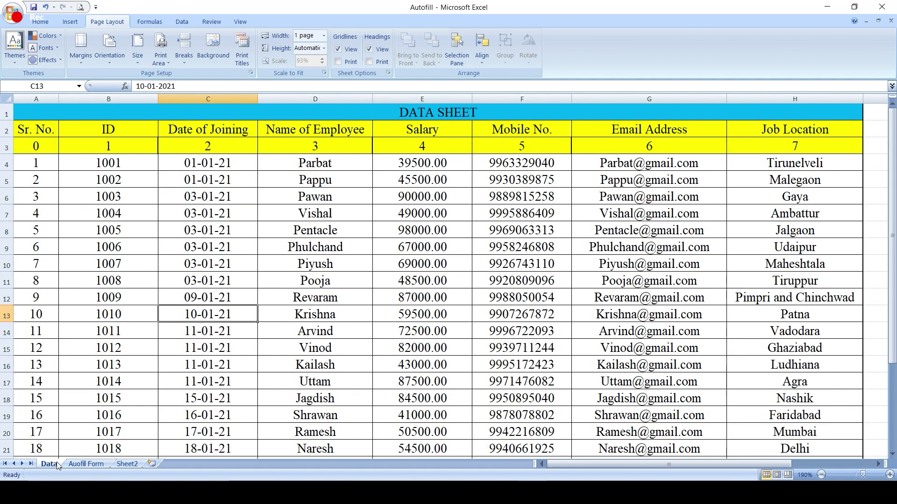
scroll(139, 424, down, 1)
scroll(139, 425, down, 3)
scroll(140, 425, down, 2)
scroll(139, 424, down, 1)
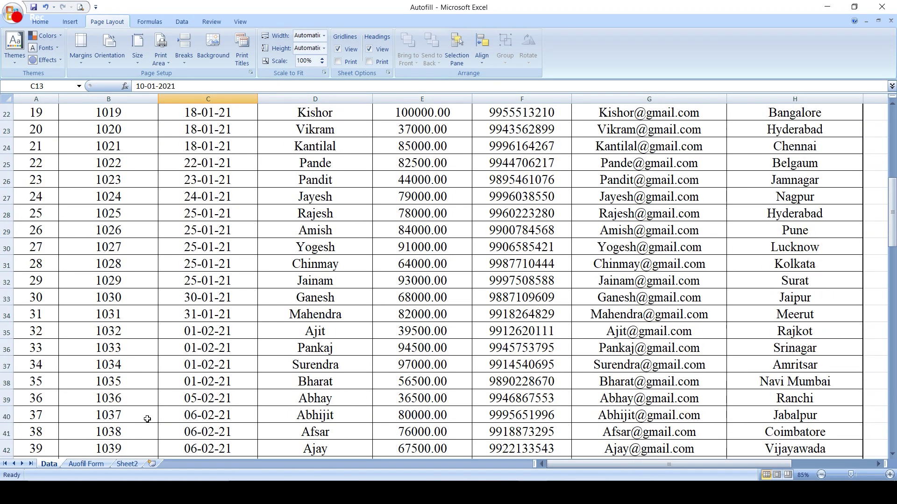
scroll(147, 419, down, 1)
drag(140, 331, 332, 335)
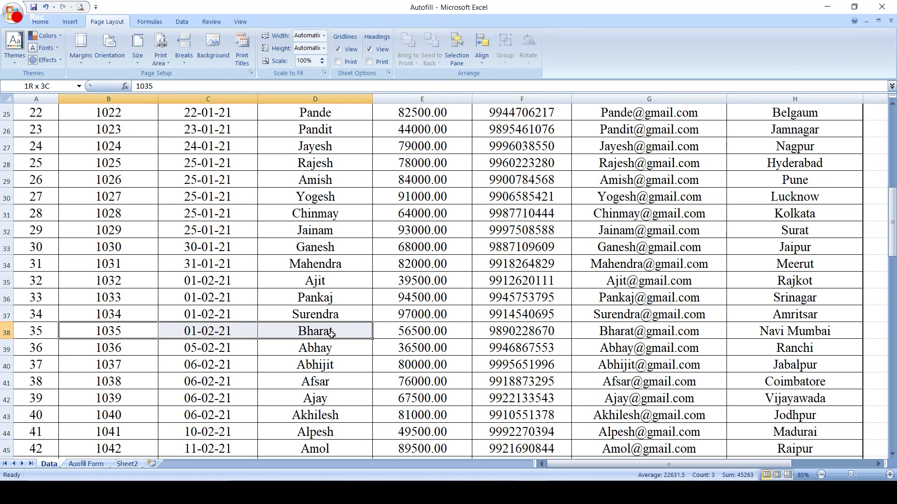
click(85, 463)
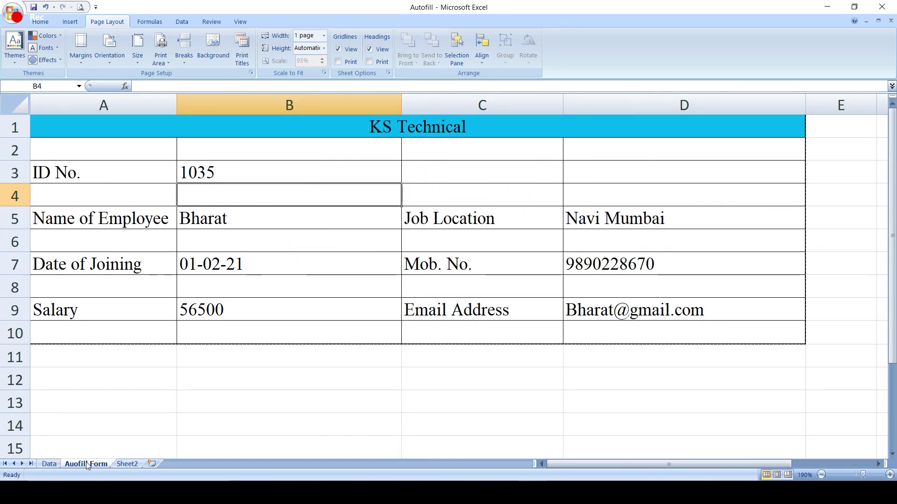
click(240, 228)
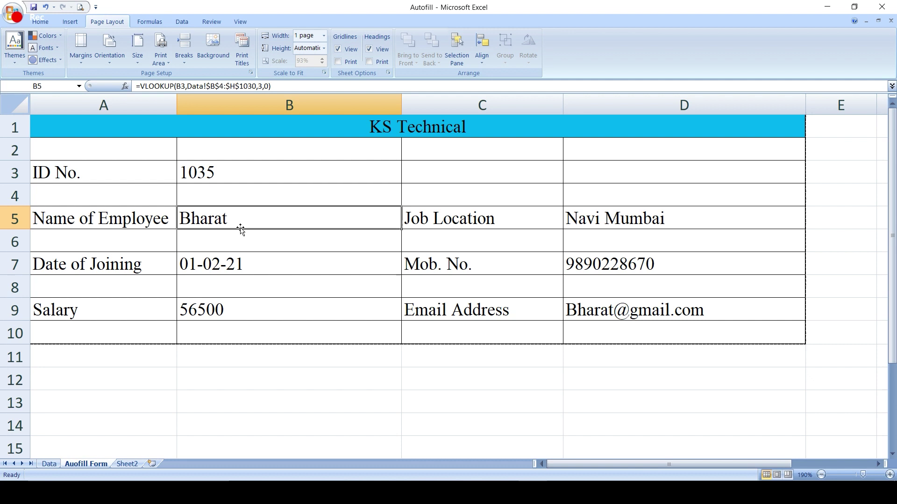
click(298, 377)
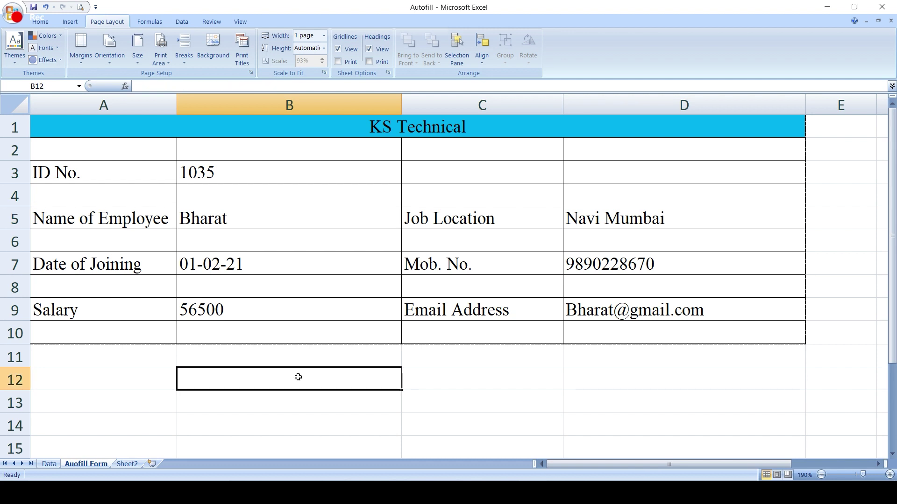